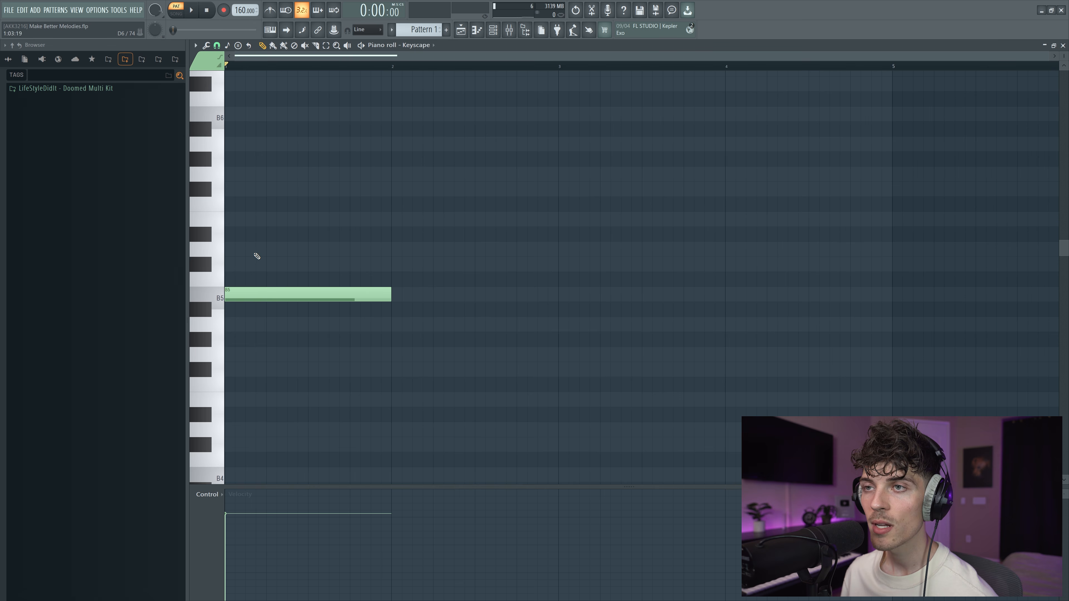
Add one-bar D6 and F#6 notes above the B5 note in bar 1 and audition the resulting B minor chord.
left_click(255, 253)
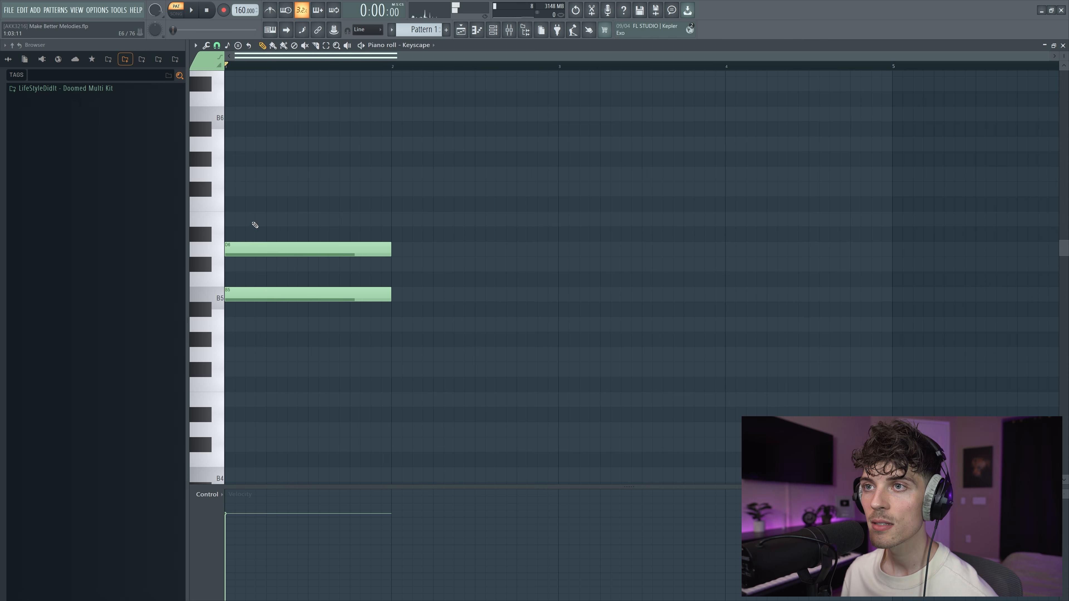
left_click(260, 193)
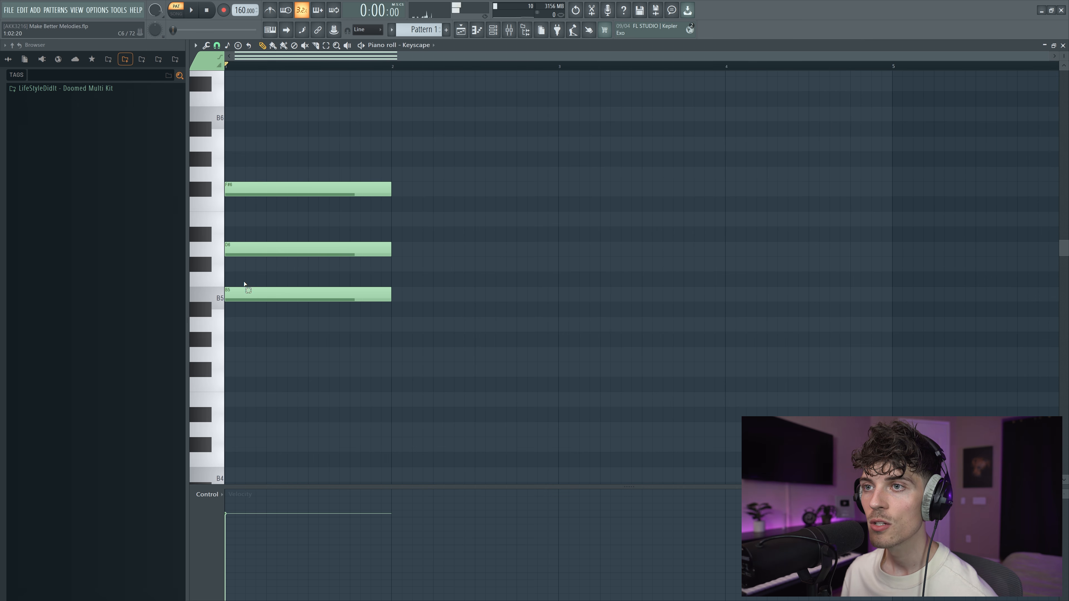
left_click_drag(259, 357, 323, 158)
left_click(424, 166, "ctrl")
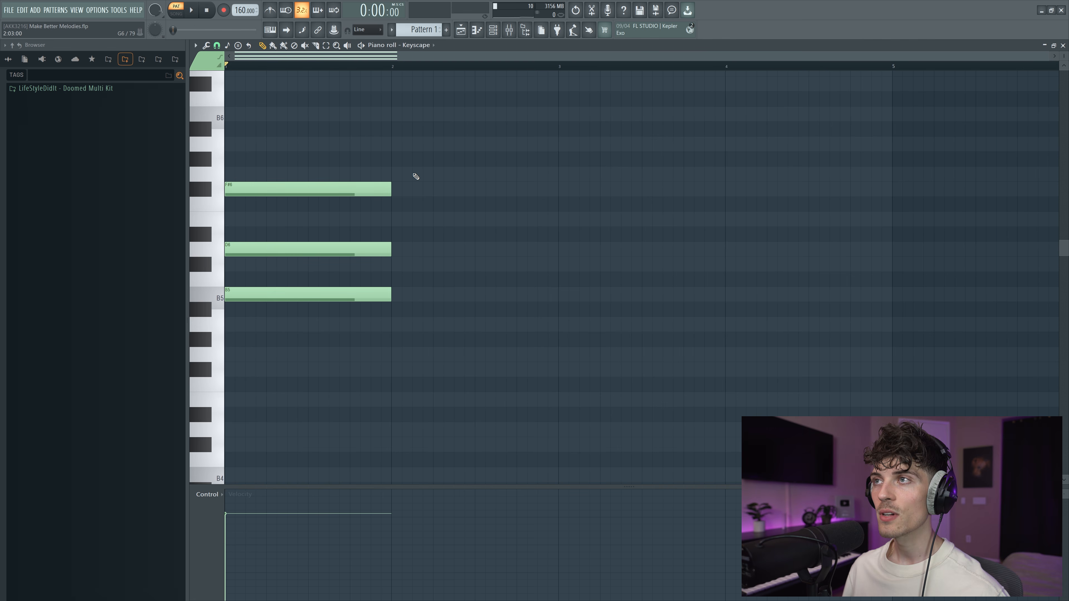
key("space")
key("space")
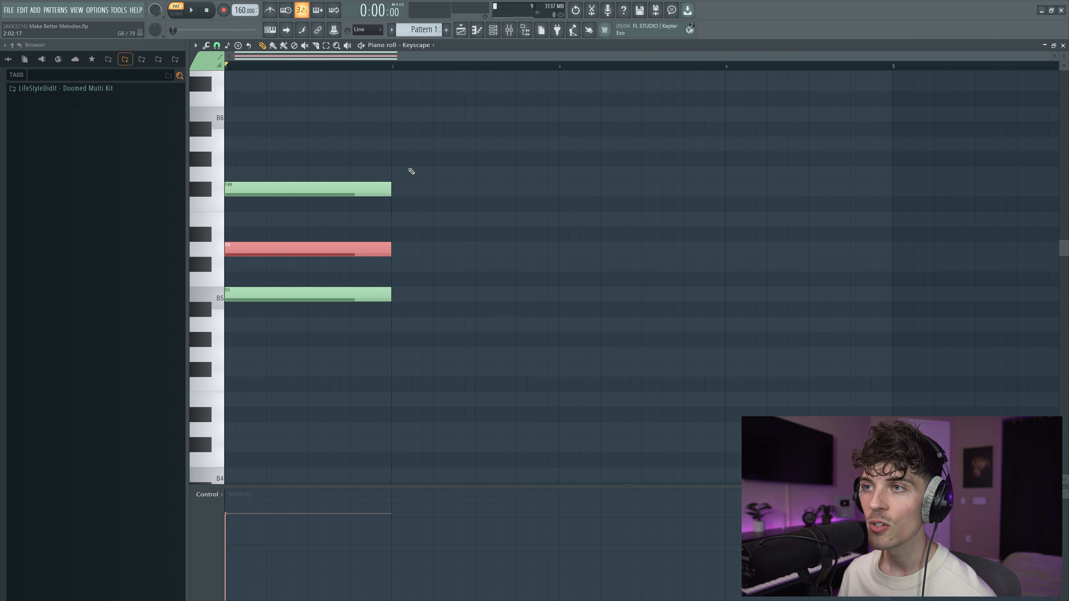
Duplicate the bar 1 chord into bar 2 and lower the copy's D6 note to C#6.
key("ctrl+a")
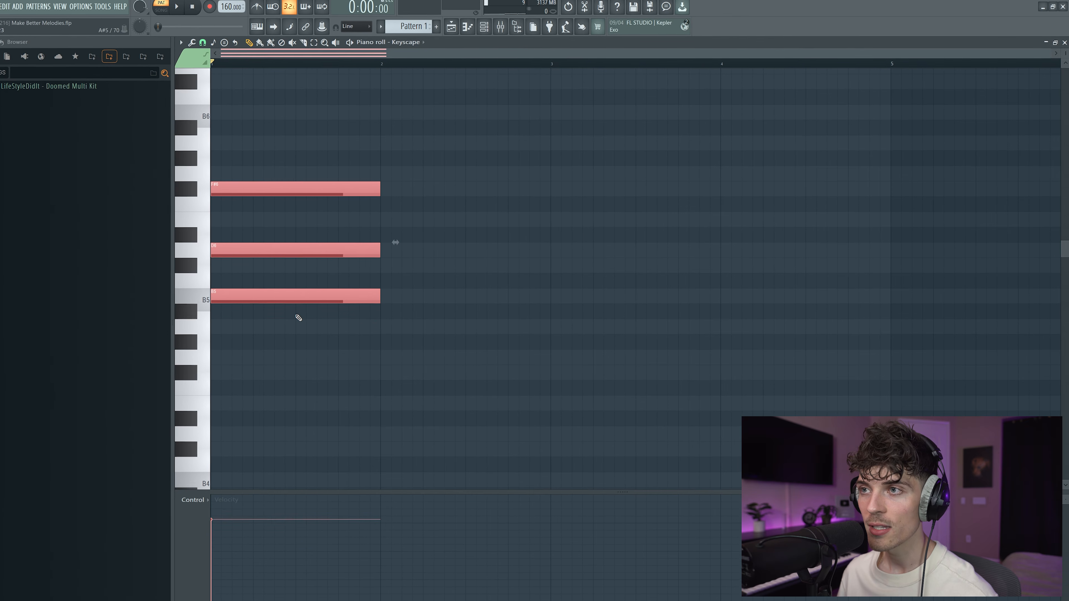
key("ctrl+b")
left_click(410, 253)
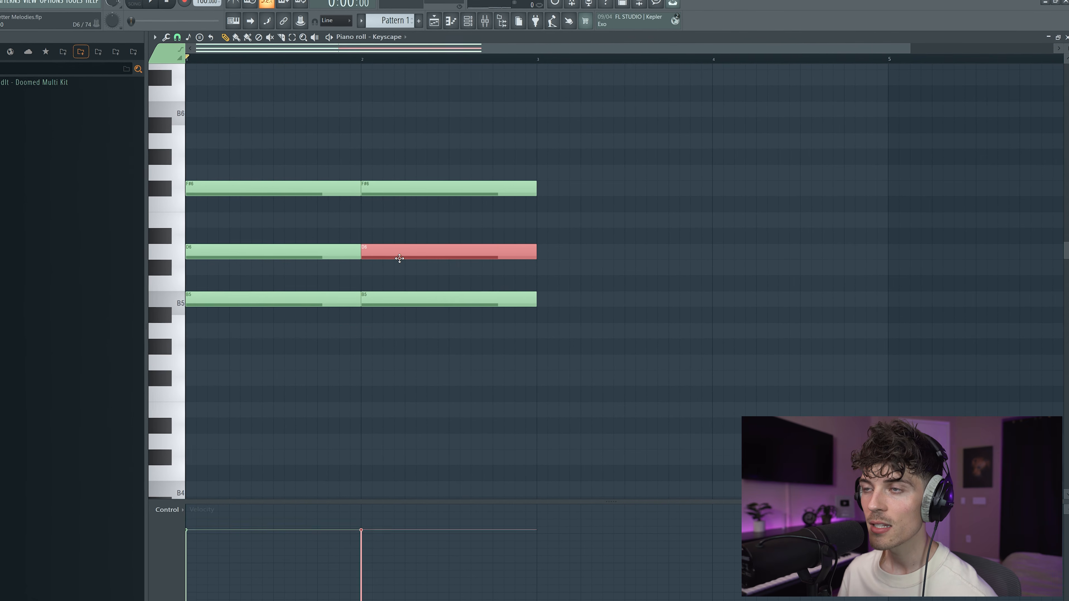
key("Down")
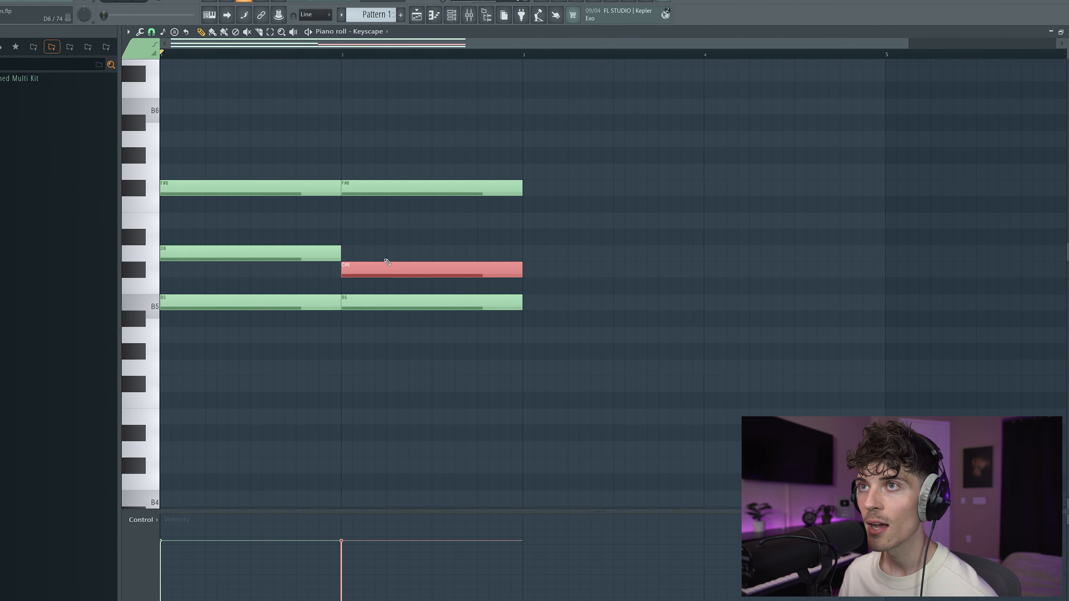
left_click(479, 236)
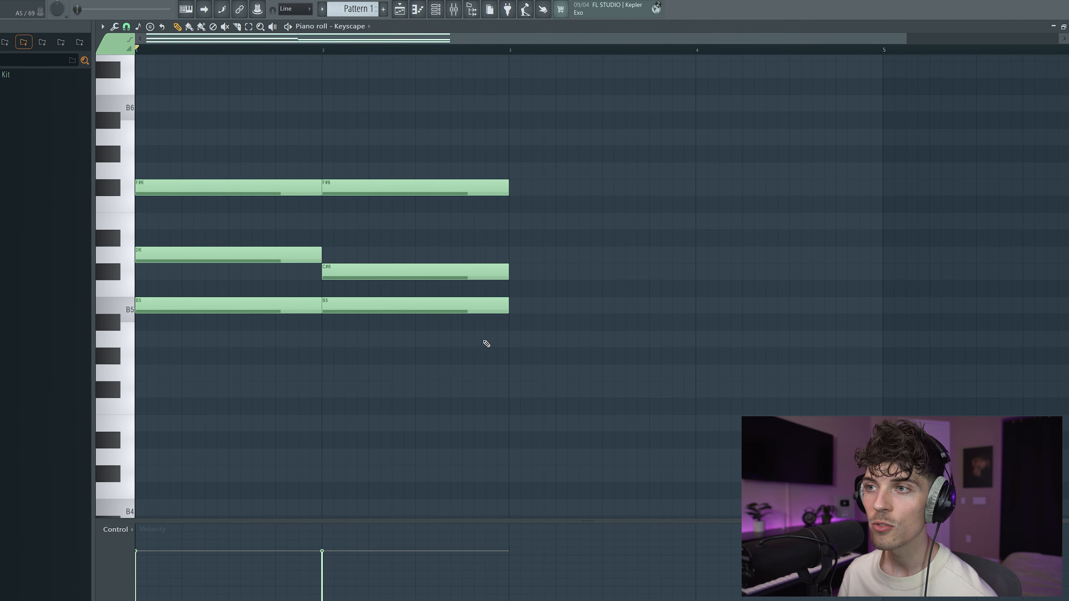
Examine the semitone spacing from B5 up to C#6 and F#6 in the bar 2 chord.
left_click(396, 307, "ctrl")
left_click(383, 290, "ctrl")
left_click(359, 272, "ctrl")
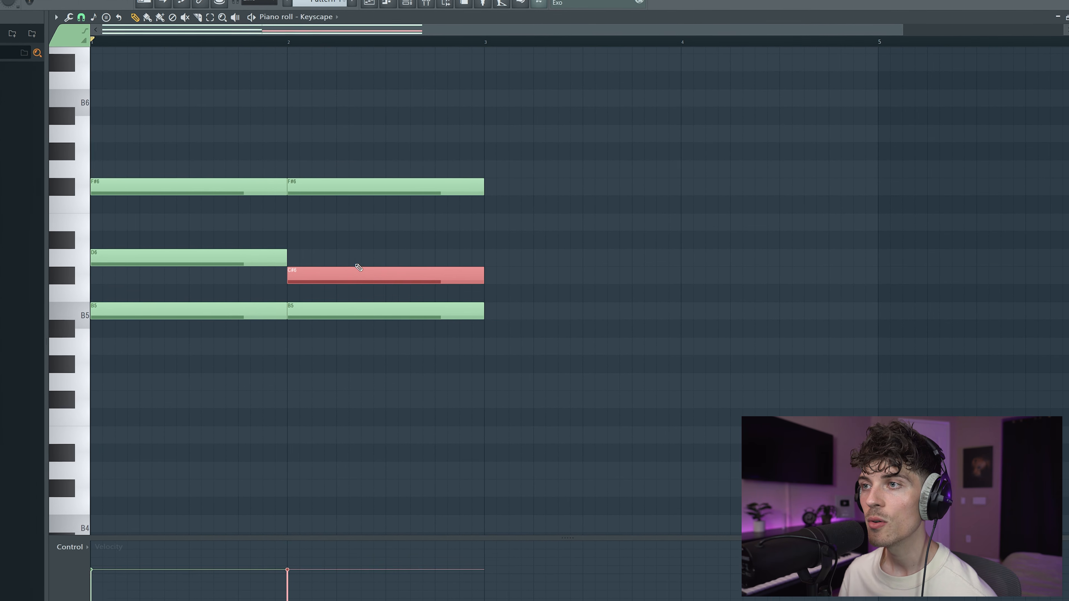
left_click(342, 253, "ctrl")
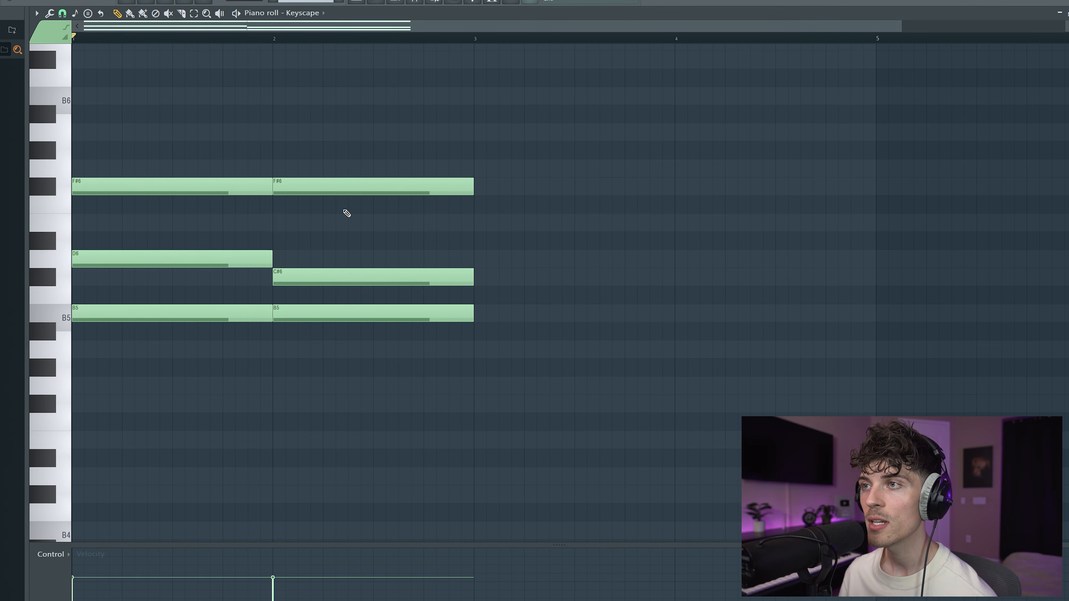
left_click_drag(298, 207, 327, 186)
left_click(377, 131, "ctrl")
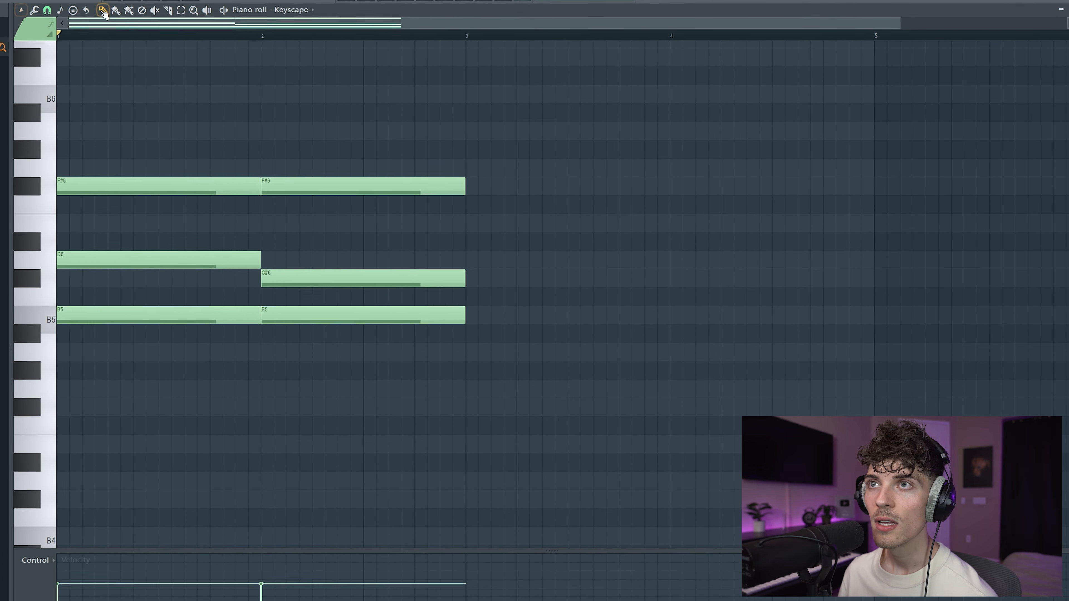
Stamp a Suspended 2 chord on B5 in bar 3, and undo it.
left_click(70, 9)
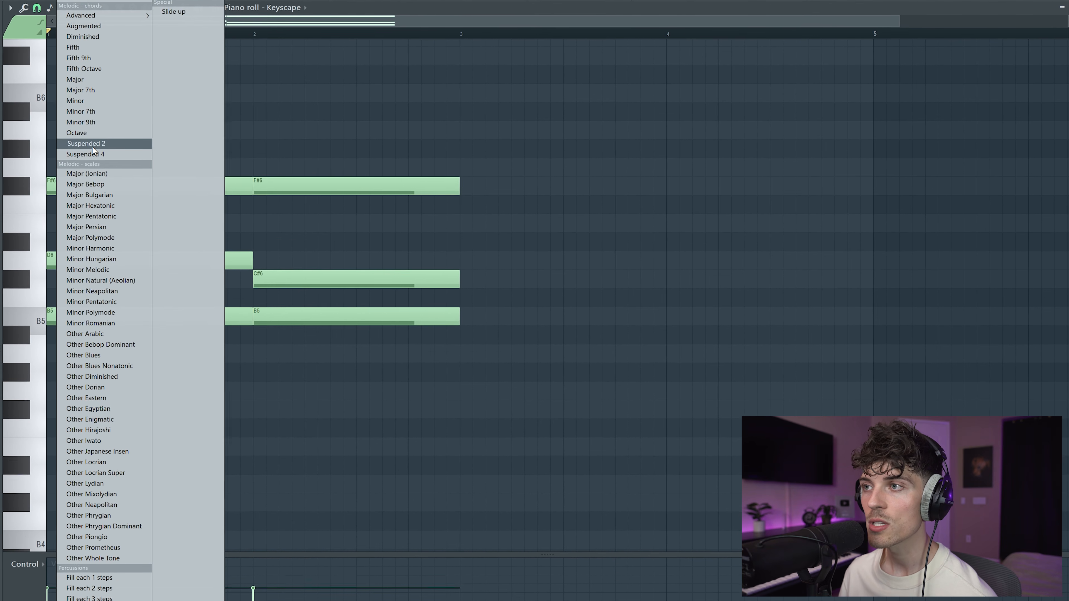
left_click(84, 146)
left_click(480, 319)
key("ctrl+z")
Audition the bar 1 and bar 2 chords one after the other with the playback tool.
left_click(197, 7)
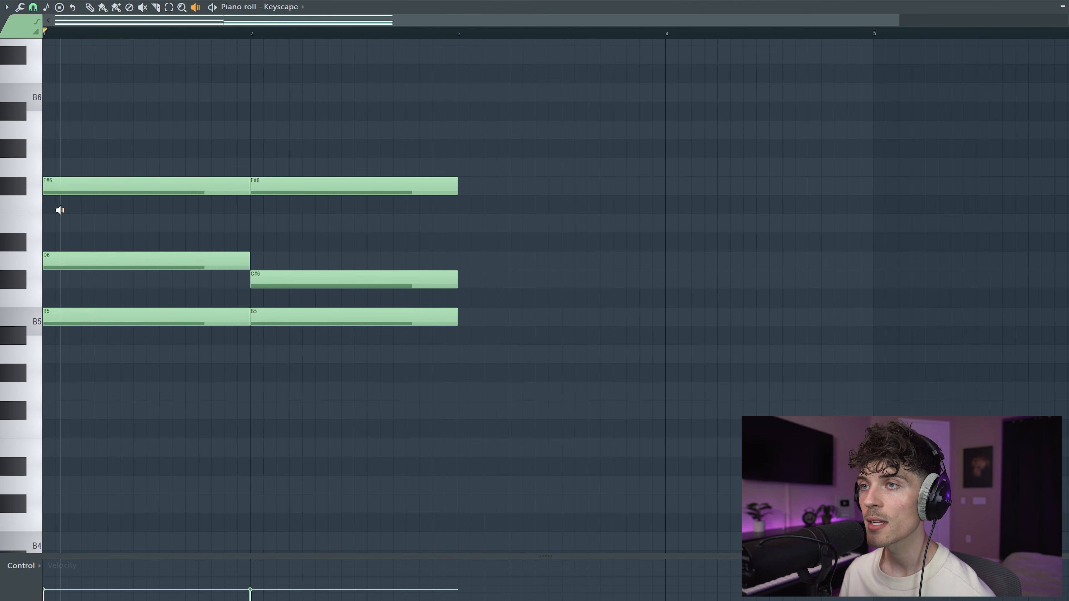
left_click(64, 210)
left_click(289, 264)
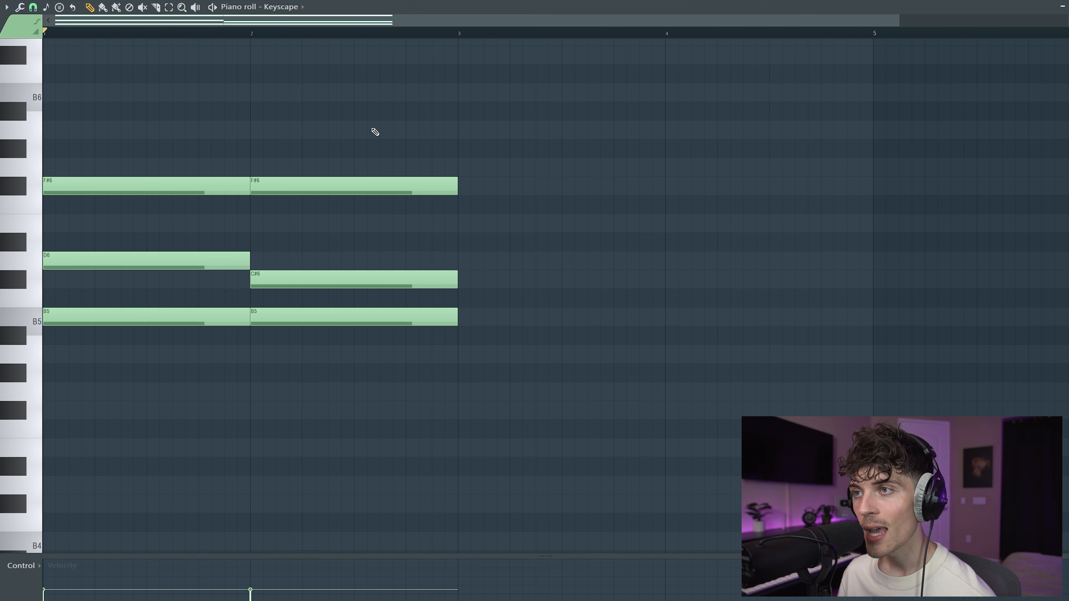
Copy the bar 1 B minor chord into bar 3 and raise the copy's D6 note to E6.
left_click_drag(99, 102, 189, 383)
left_click_drag(128, 322, 531, 330)
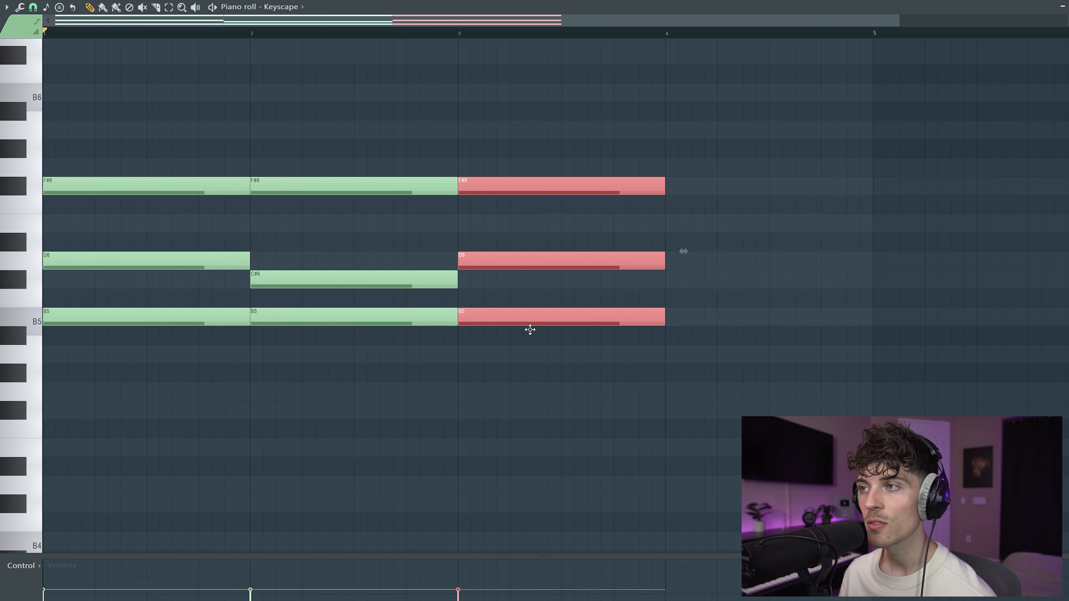
left_click(527, 412)
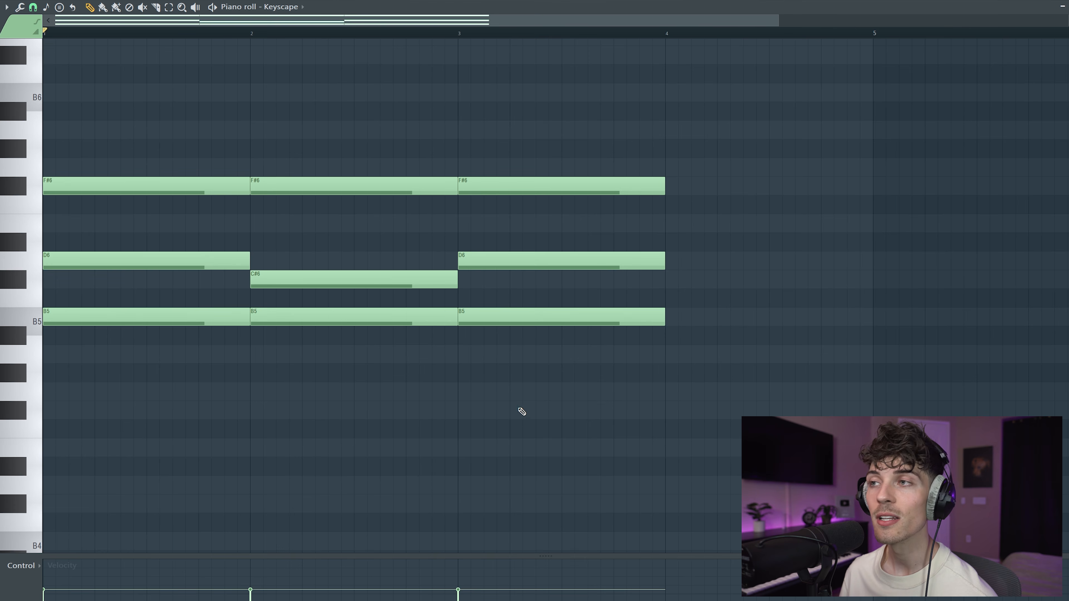
left_click_drag(480, 235, 488, 276)
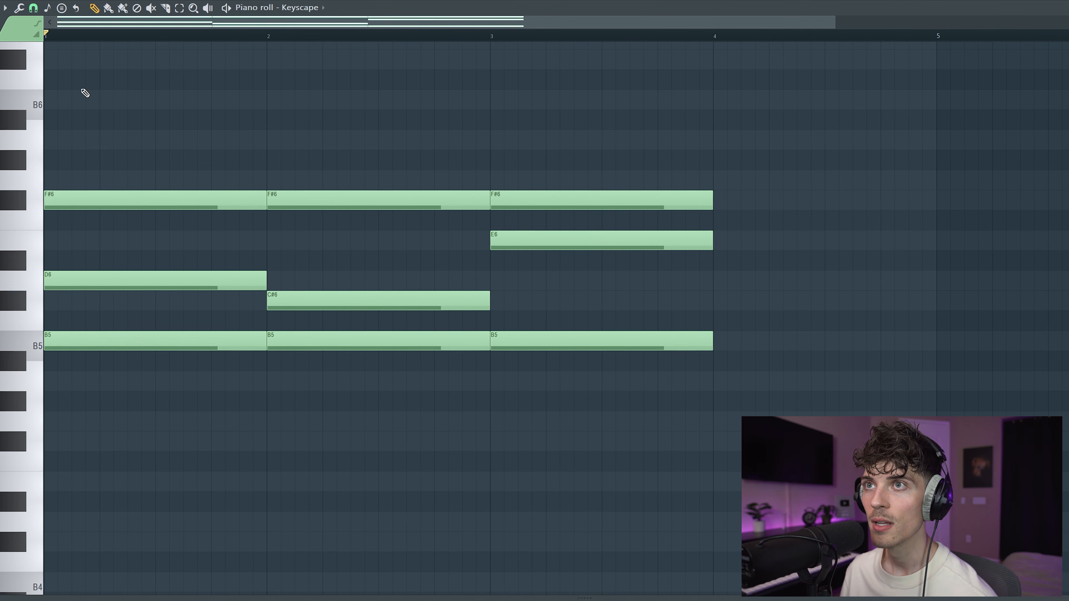
Stamp a Suspended 4 chord on B5 in bar 4, and undo it.
left_click(61, 9)
left_click(101, 168)
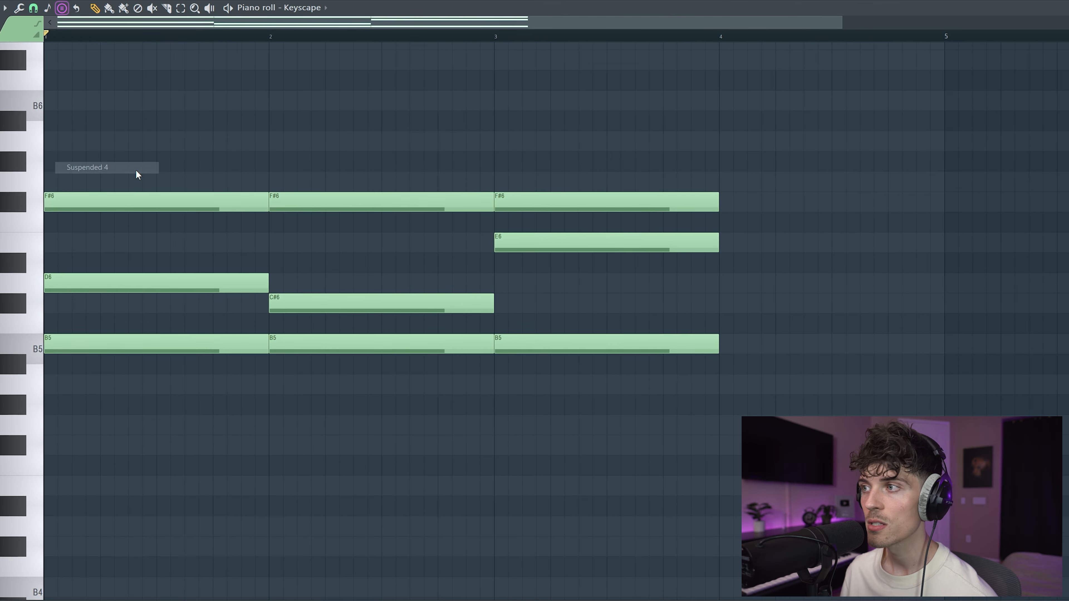
left_click(739, 349)
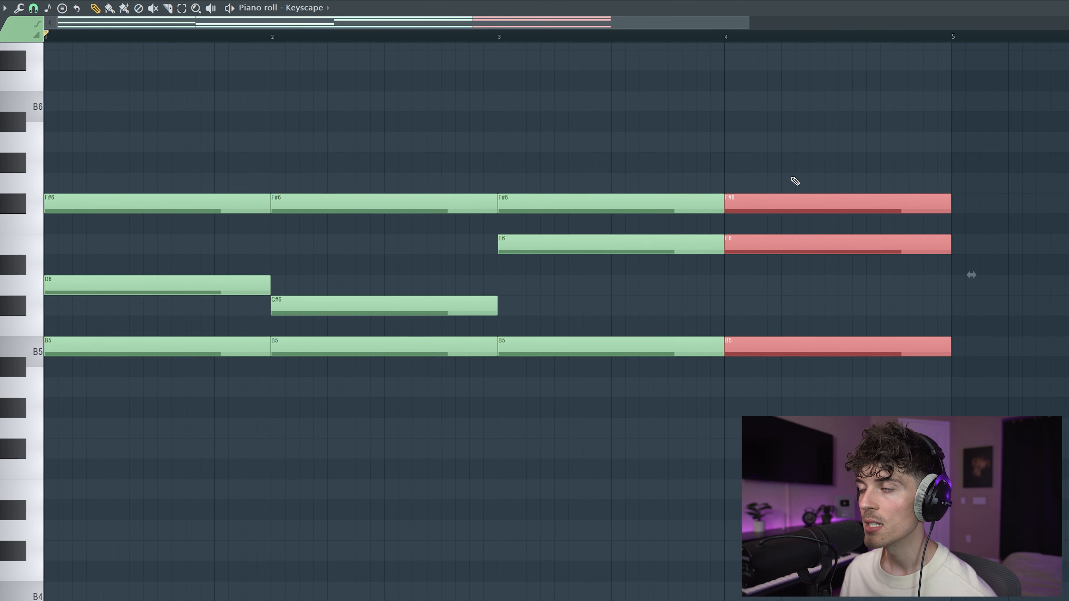
key("ctrl+z")
scroll(846, 207, "up", 1)
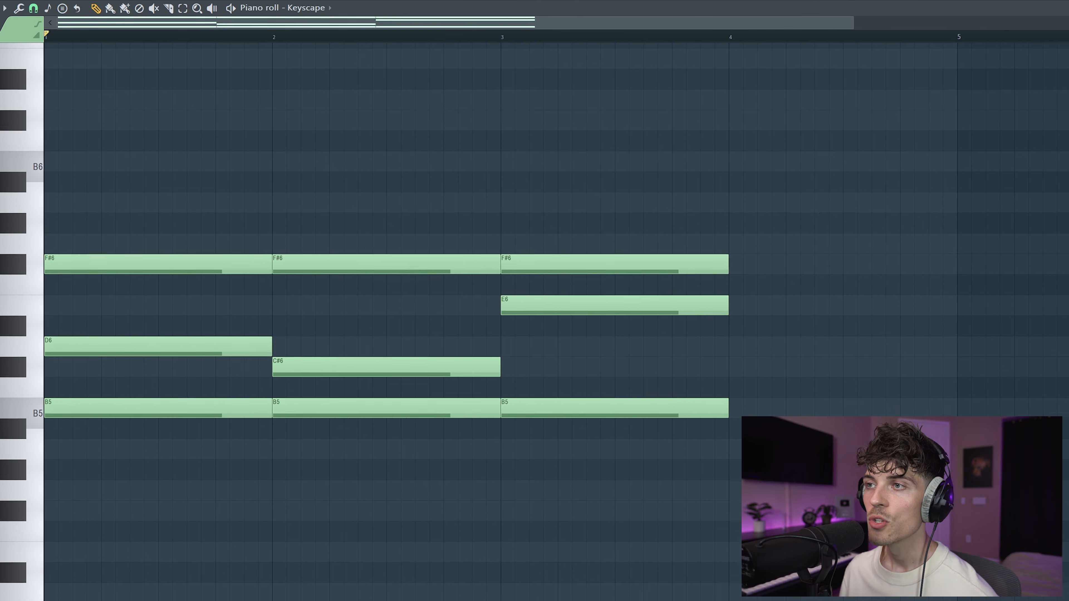
Select all three chords in bars 1–3 and copy them to bars 5–7.
left_click_drag(881, 184, 169, 518)
left_click(151, 523, "ctrl")
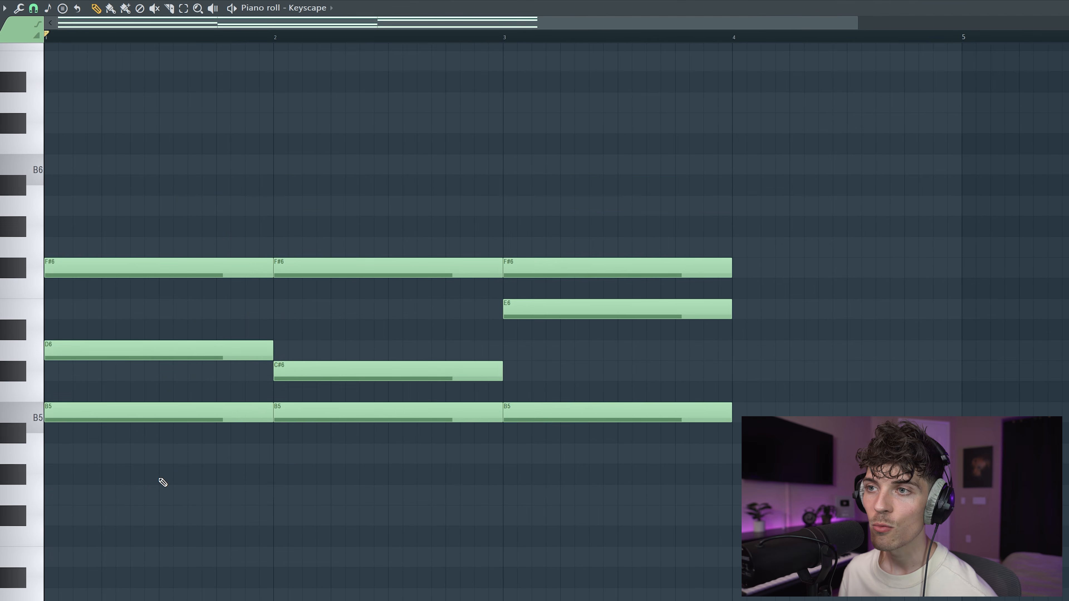
left_click_drag(93, 504, 188, 199)
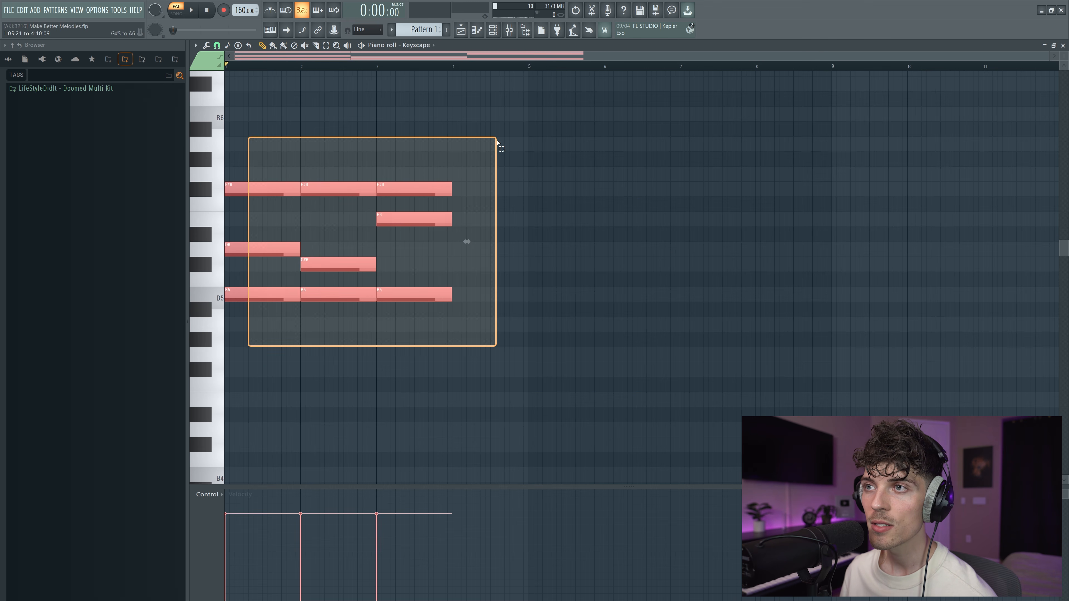
left_click_drag(497, 142, 496, 141)
left_click_drag(256, 194, 555, 225)
left_click(480, 297, "ctrl")
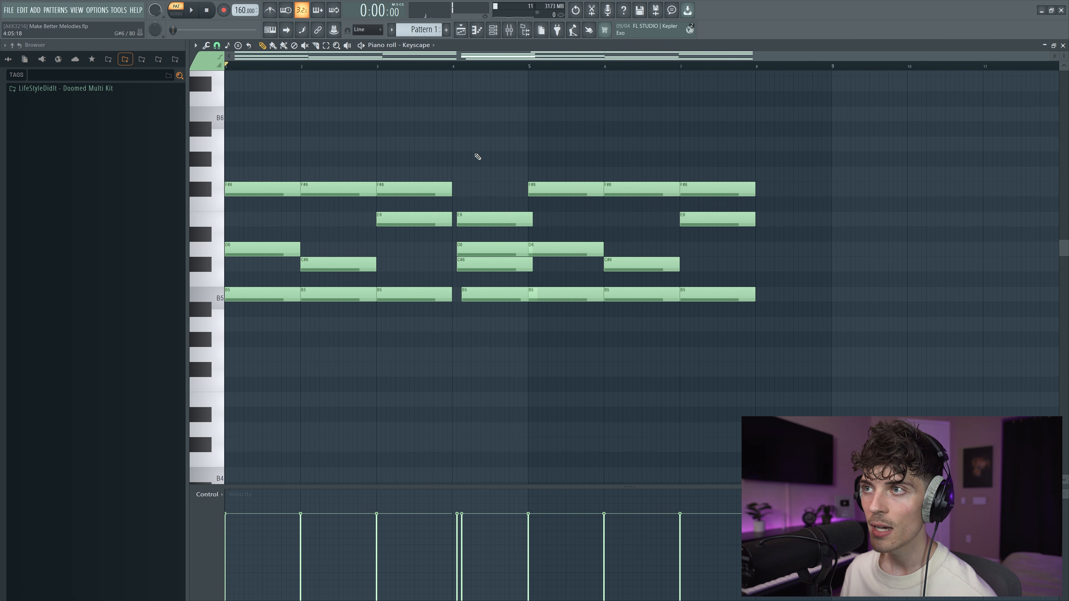
Move the copied chords in bars 5–7 up to an E6 root and delete the stray notes in bar 4.
right_click(477, 249)
right_click(478, 264)
right_click(479, 294)
left_click_drag(559, 348, 785, 121)
left_click_drag(551, 301, 558, 224)
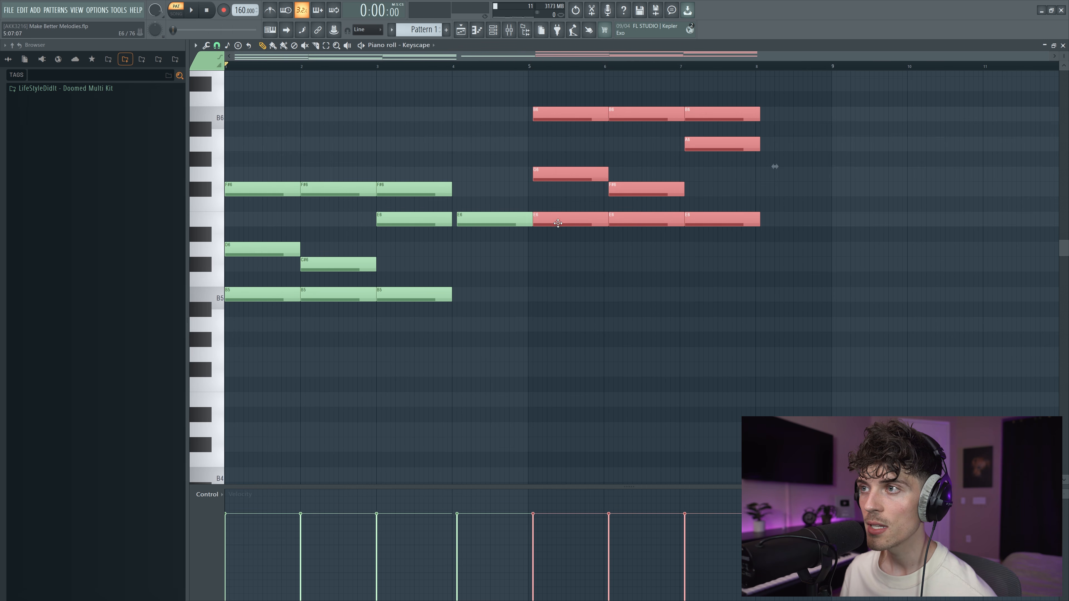
right_click(496, 224)
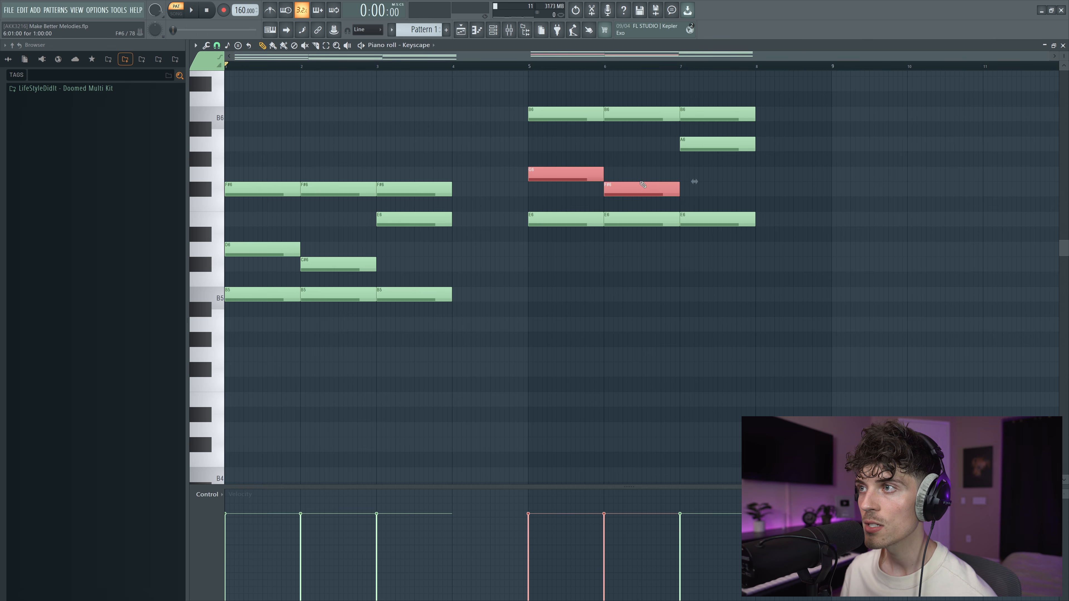
Copy the chord group to bars 9–11 with D6 as its root, and lower its F6 note to E6.
left_click(643, 159)
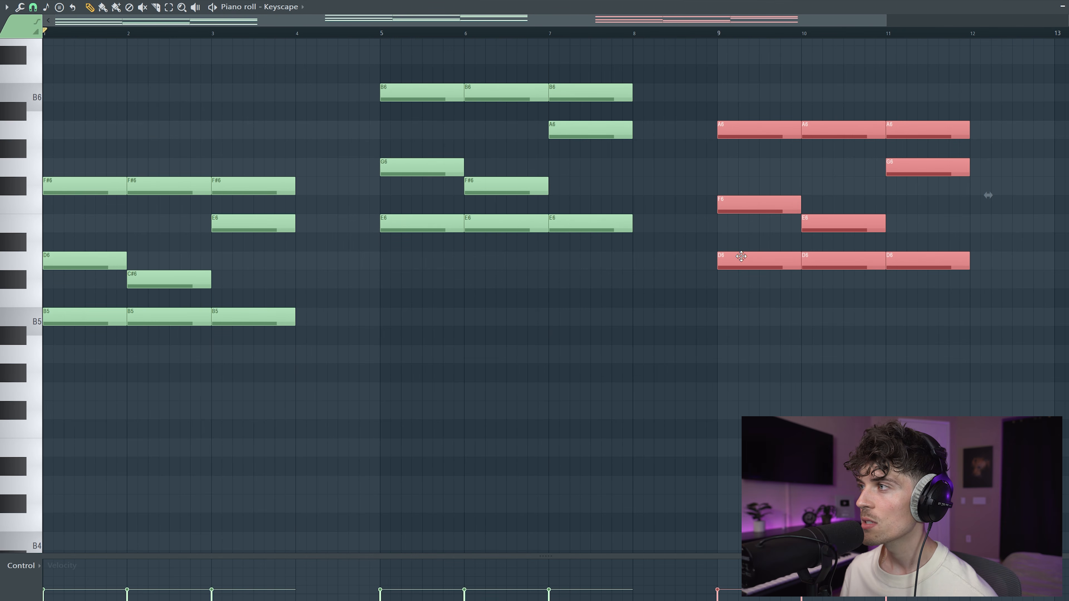
left_click(897, 208)
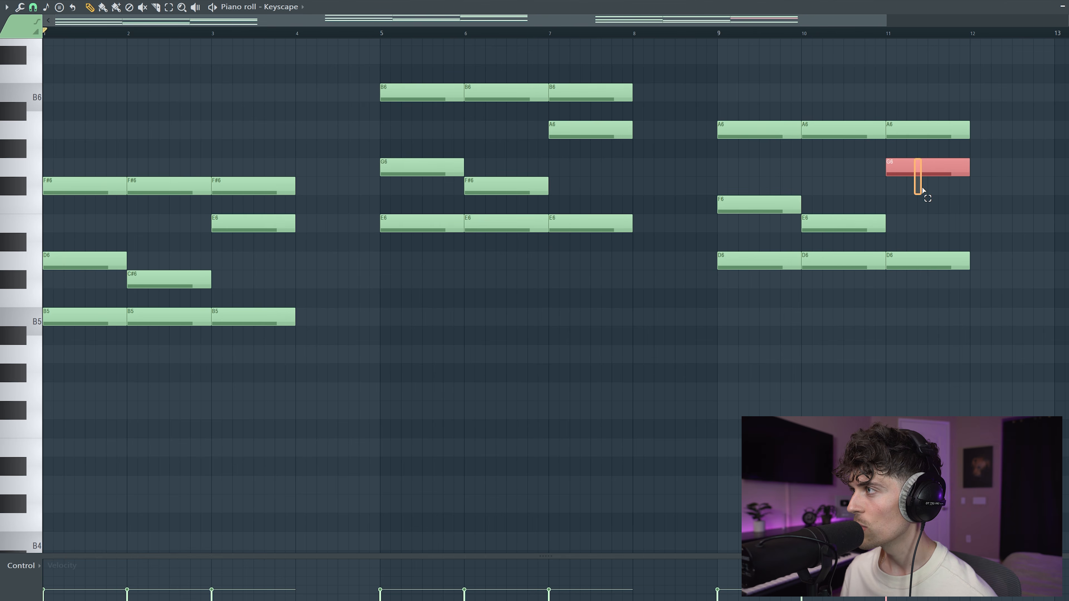
left_click_drag(931, 284, 955, 91)
left_click(924, 106, "ctrl")
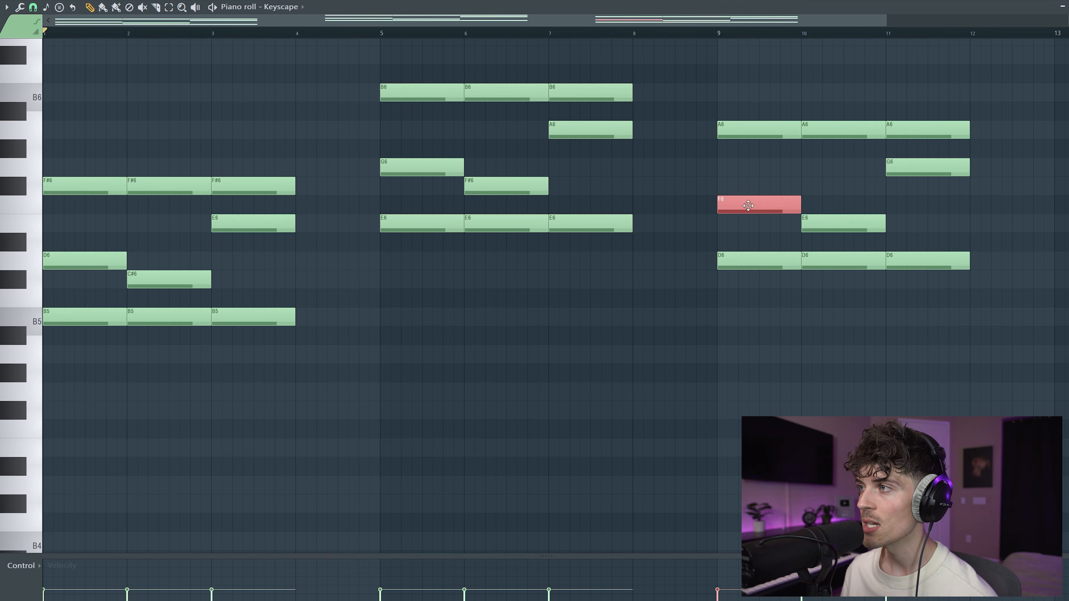
key("ctrl+z")
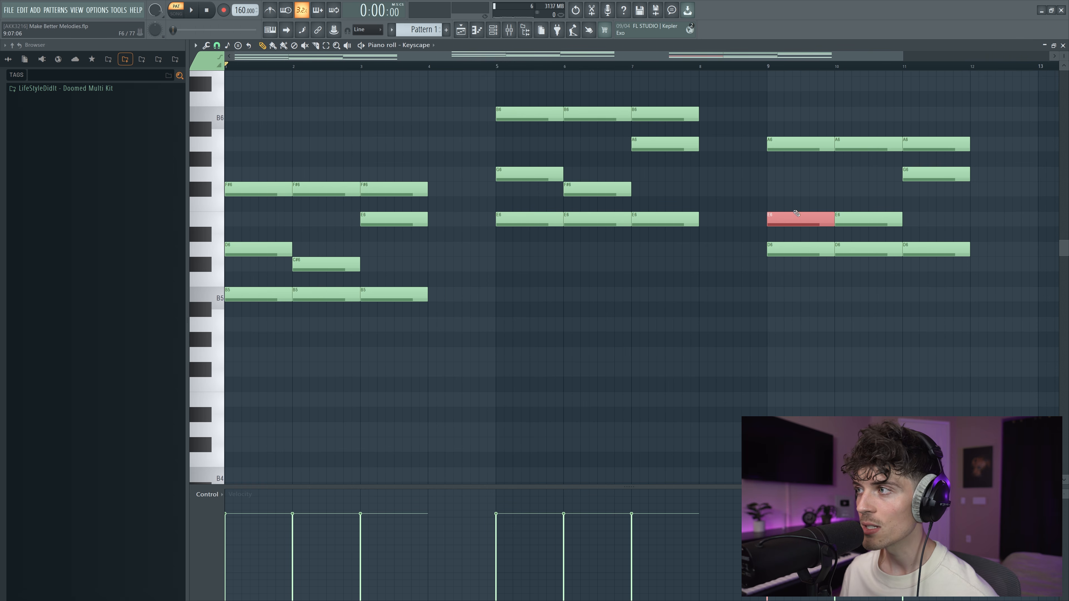
Delete the chord group in bars 9–11 and select the remaining chord groups in turn.
left_click_drag(932, 322, 959, 111)
mouse_move(799, 129)
left_mouse_down()
mouse_move(866, 189)
mouse_move(933, 311)
left_mouse_up()
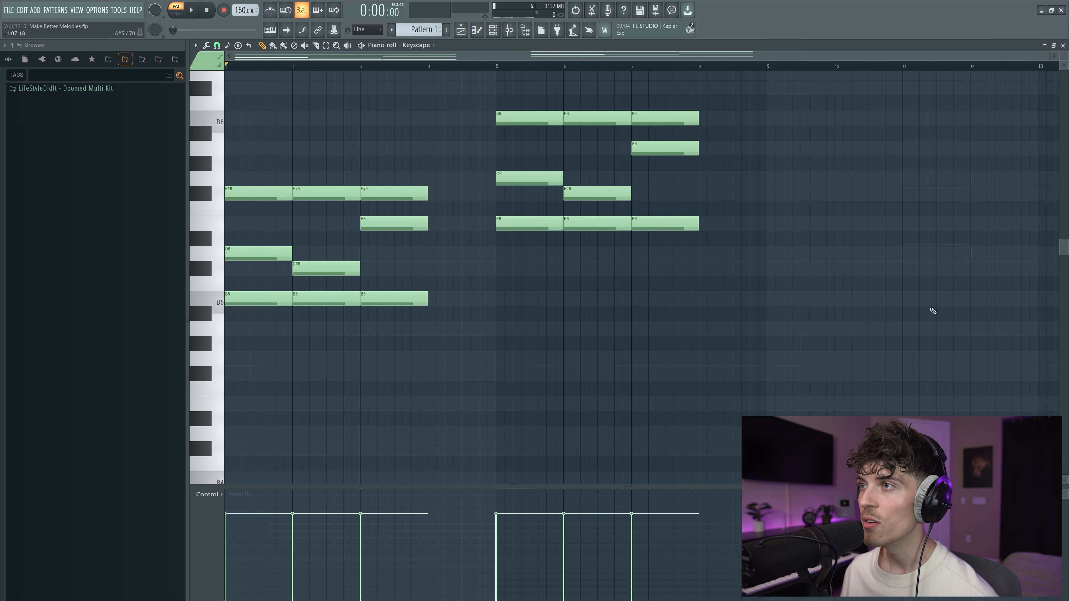
left_click_drag(523, 97, 741, 277)
left_click_drag(430, 352, 234, 194)
left_click(272, 346, "ctrl")
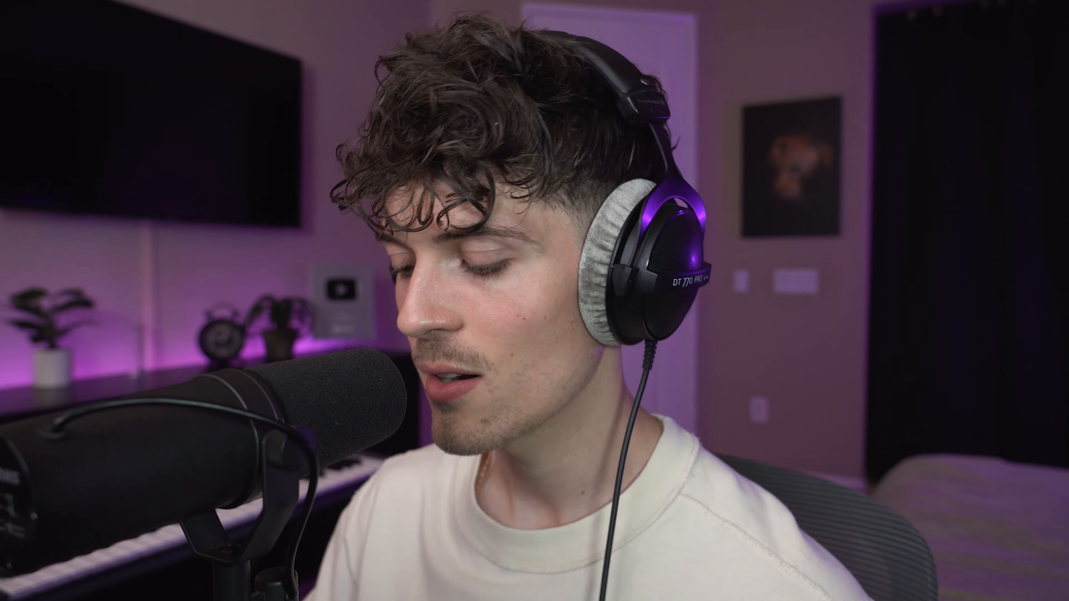
Try transposing the chord group in bars 5–7 by semitones, ending with E6 as its root.
key("shift+Up")
key("shift+Up")
key("shift+Up")
key("shift+Up")
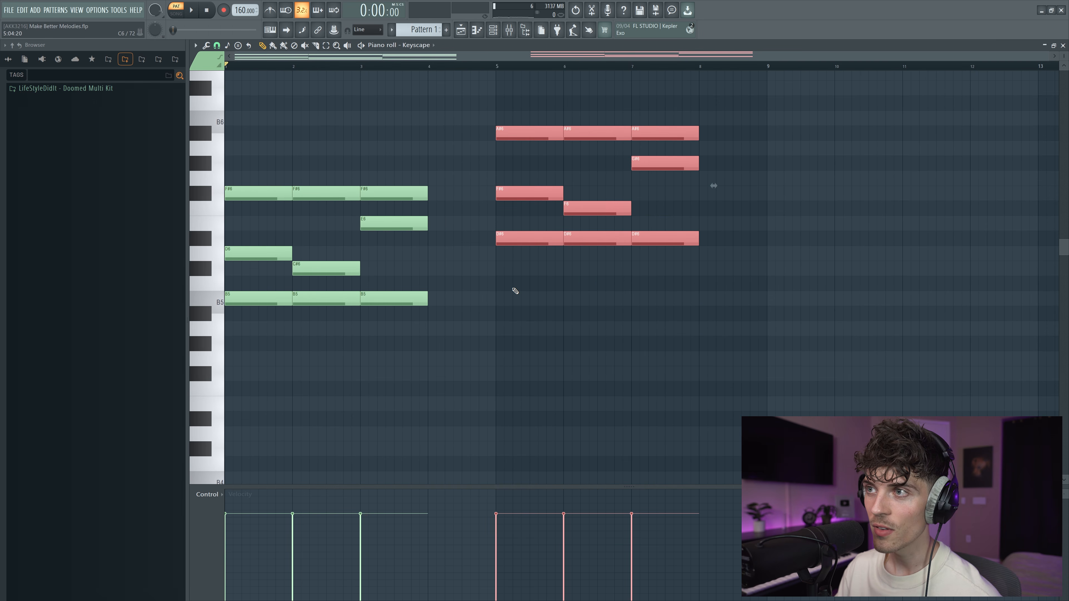
key("Up")
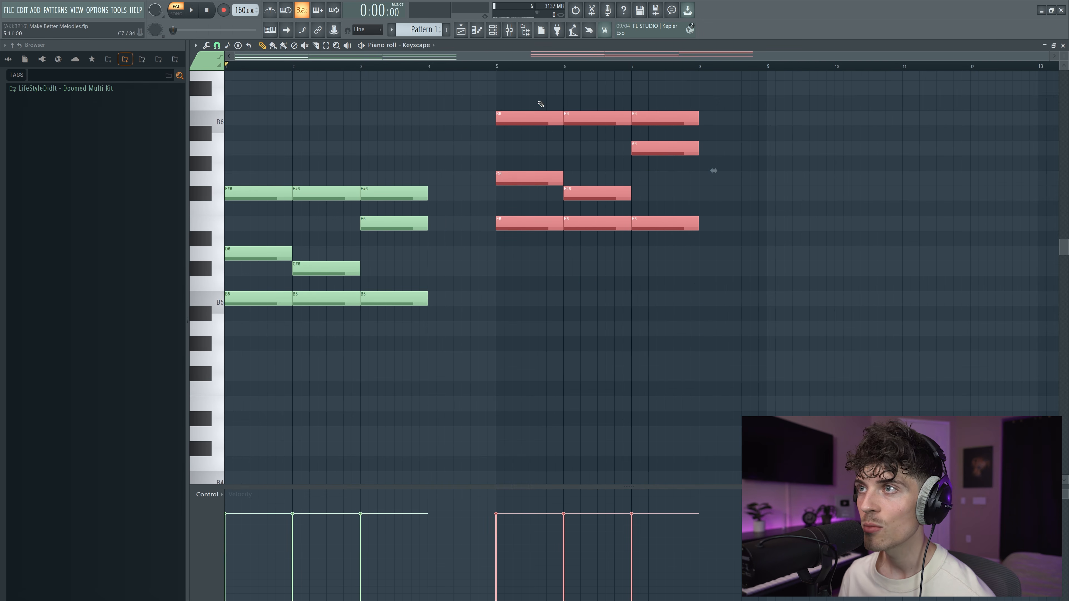
Delete the transposed chord group in bars 5–7, leaving only the three chords in bars 1–3.
right_click(542, 118)
scroll(553, 287, "down", 1)
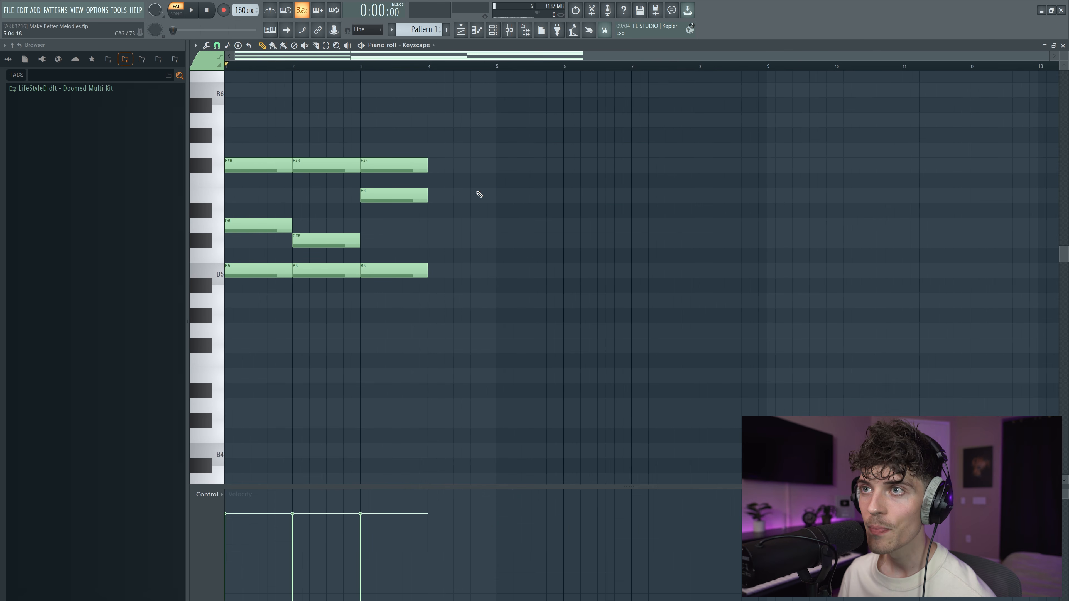
scroll(325, 84, "up", 3, "ctrl")
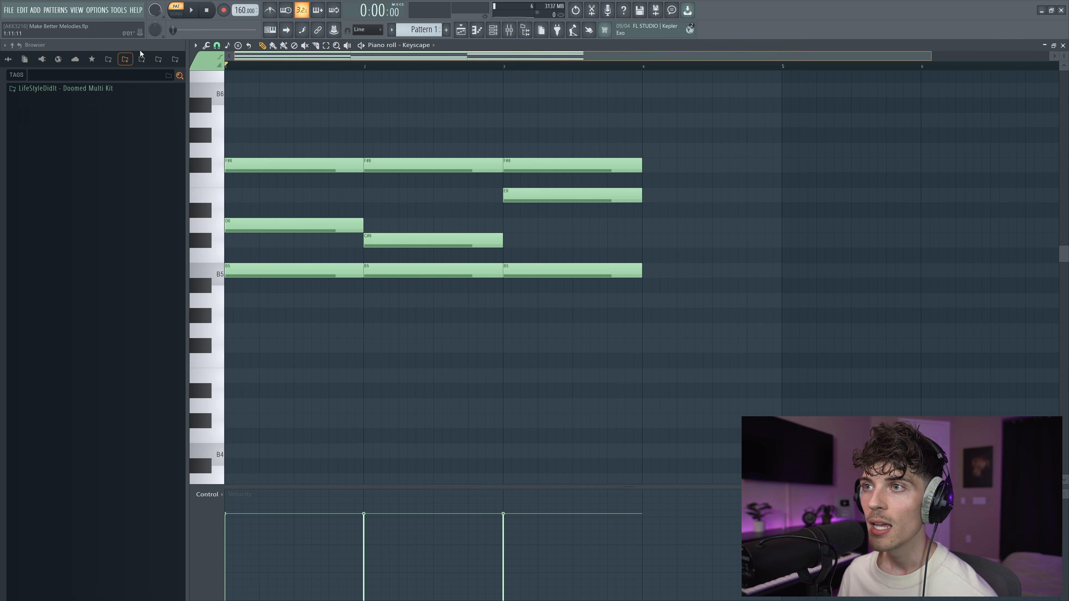
Audition the three B chords in bars 1–3 one after another.
left_click(279, 197)
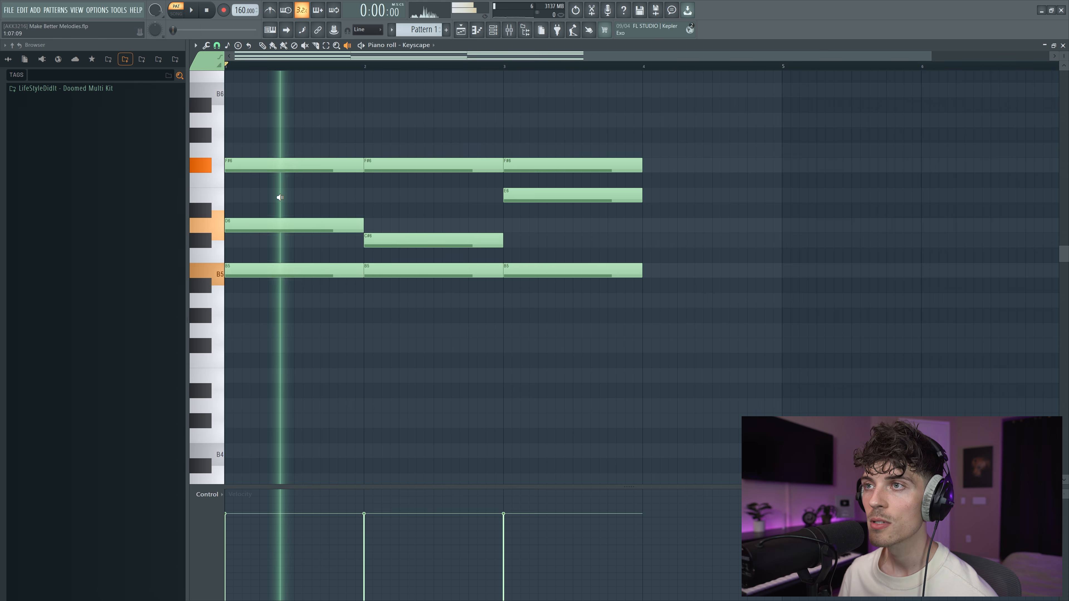
left_click(427, 217)
left_click(545, 225)
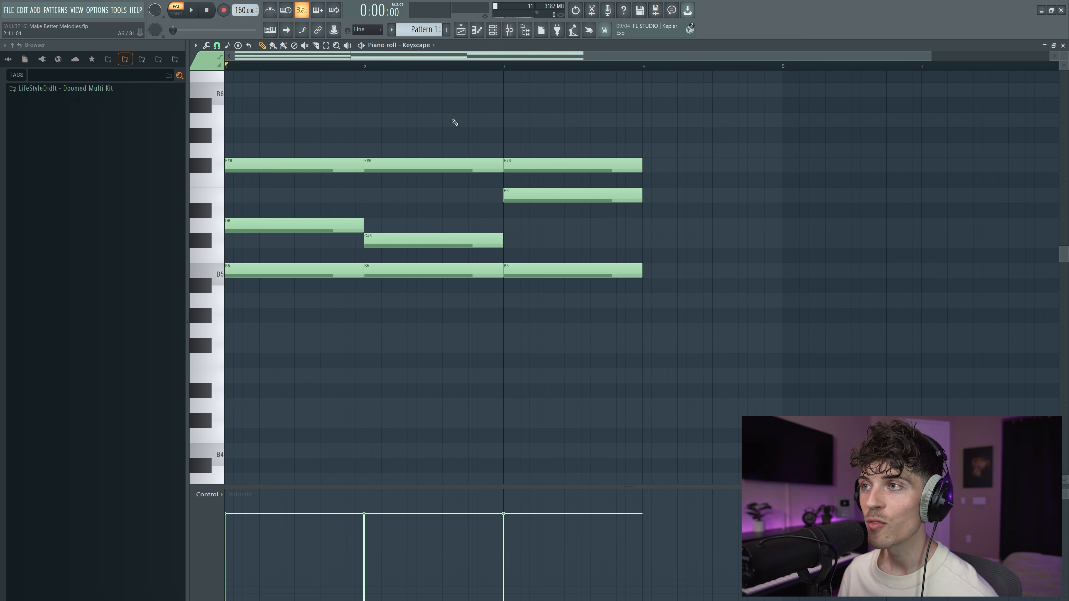
Try F#6, G6, C#7 and D7 as single melody notes following the third chord in bar 4.
scroll(459, 122, "up", 3)
scroll(434, 270, "up", 1)
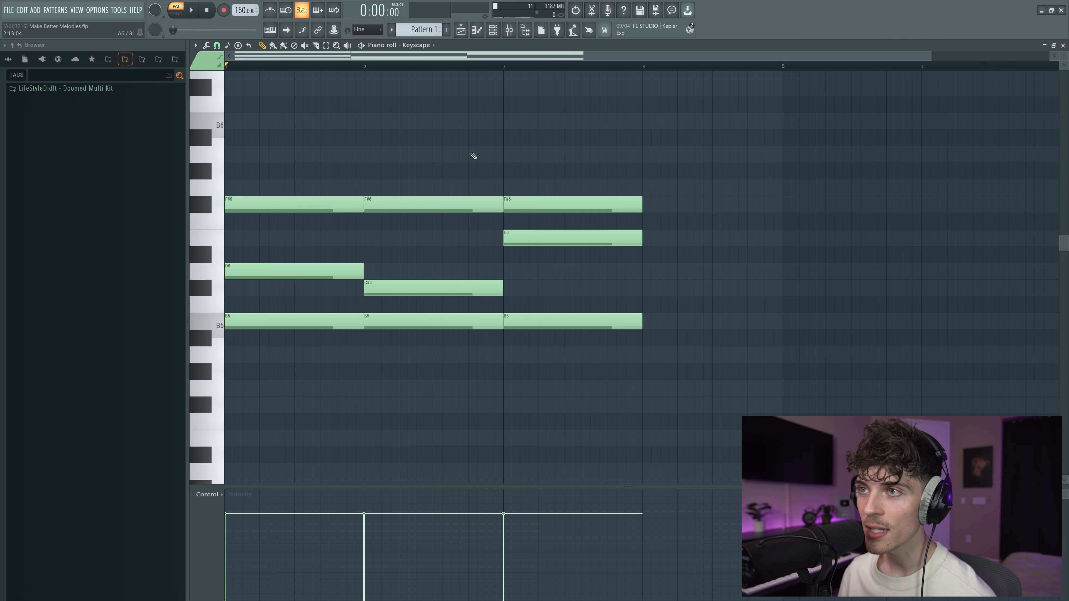
left_click_drag(293, 147, 638, 417)
left_click(668, 319)
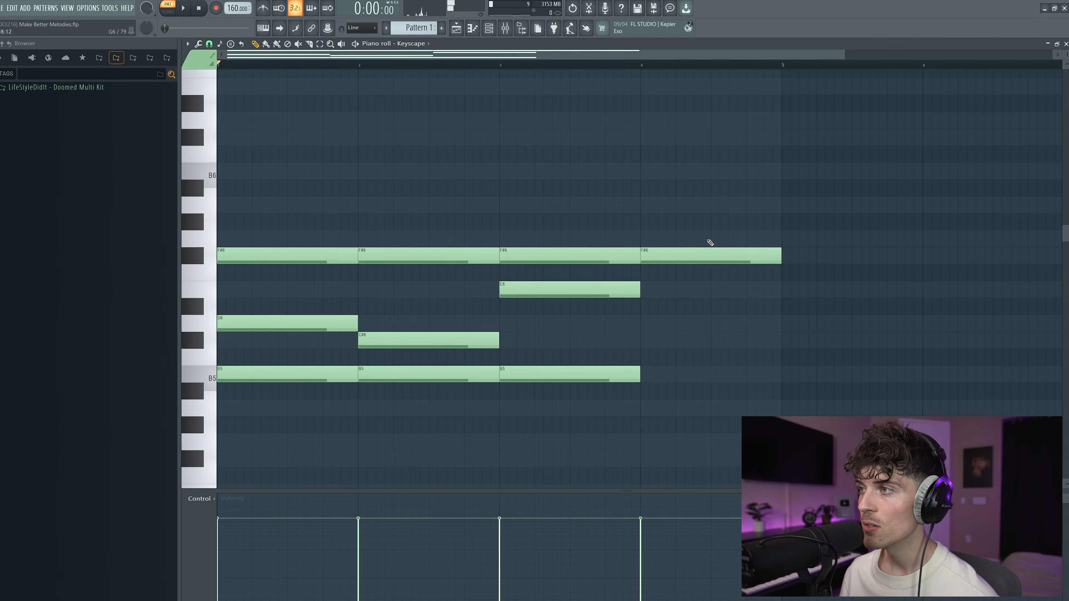
left_click(711, 240)
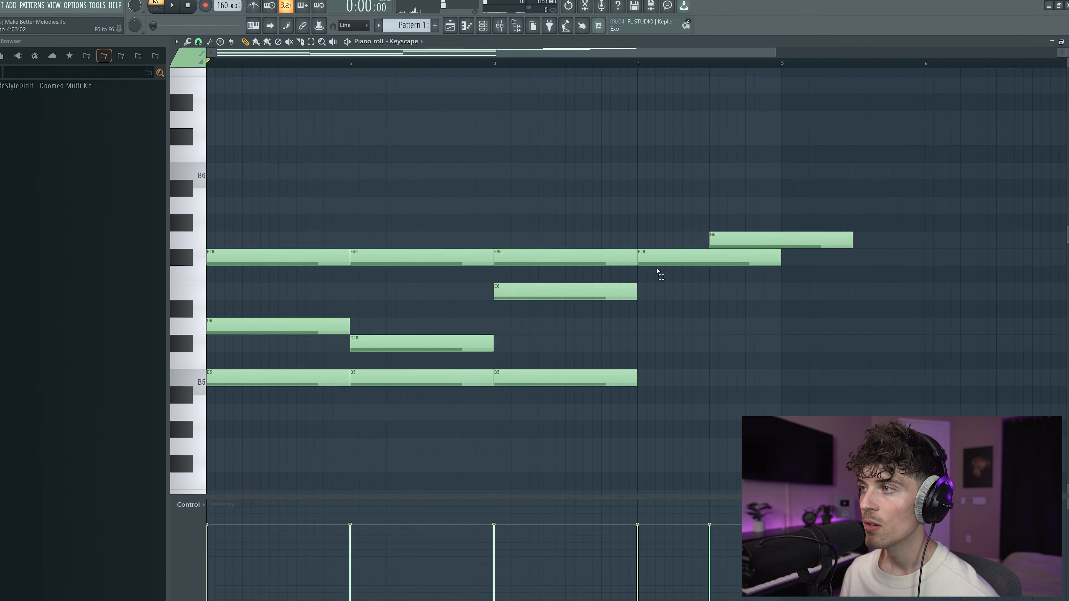
left_click(641, 137)
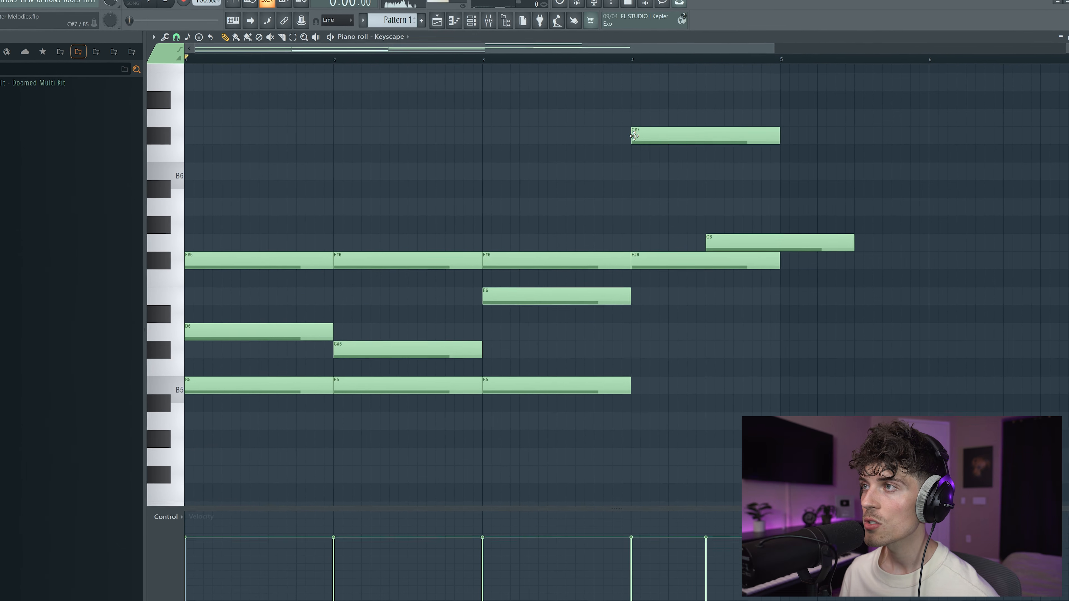
left_click(712, 119)
right_click(706, 136)
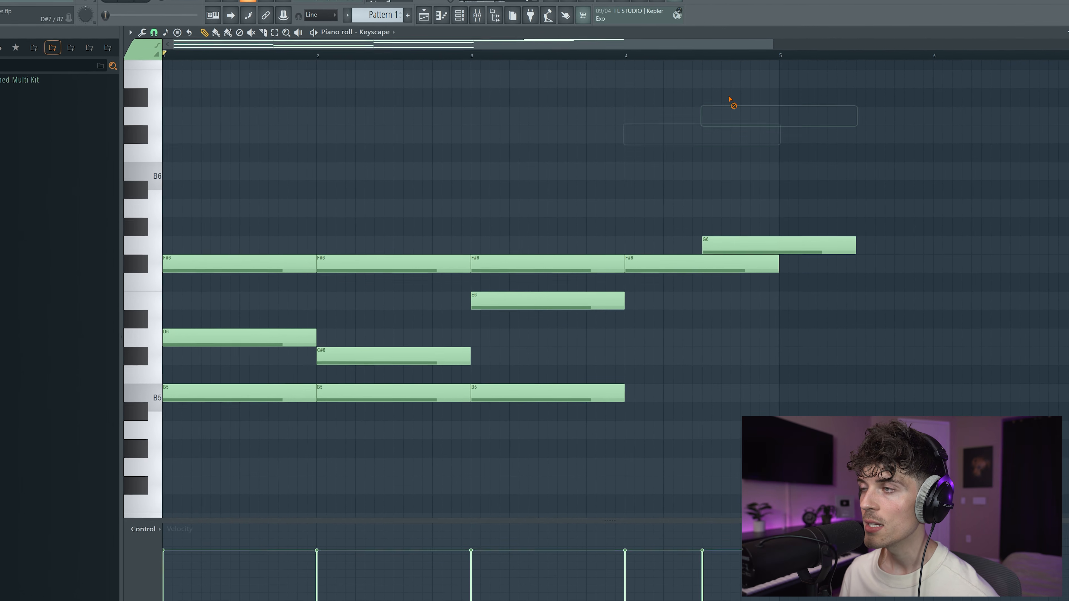
right_click(652, 262)
right_click(711, 247)
left_click_drag(524, 237, 551, 274)
left_click(656, 253, "ctrl")
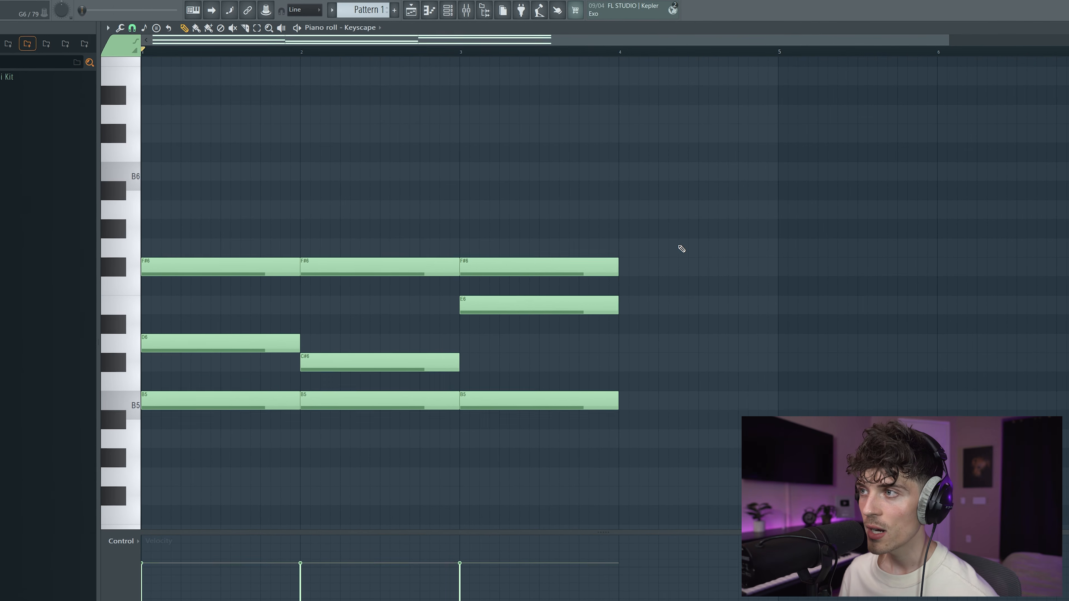
Place a one-bar G6 note in bar 4 following the three chords, and play the pattern back.
left_click(625, 248)
left_click_drag(599, 275, 661, 226)
left_click(606, 202, "ctrl")
scroll(611, 209, "down", 1)
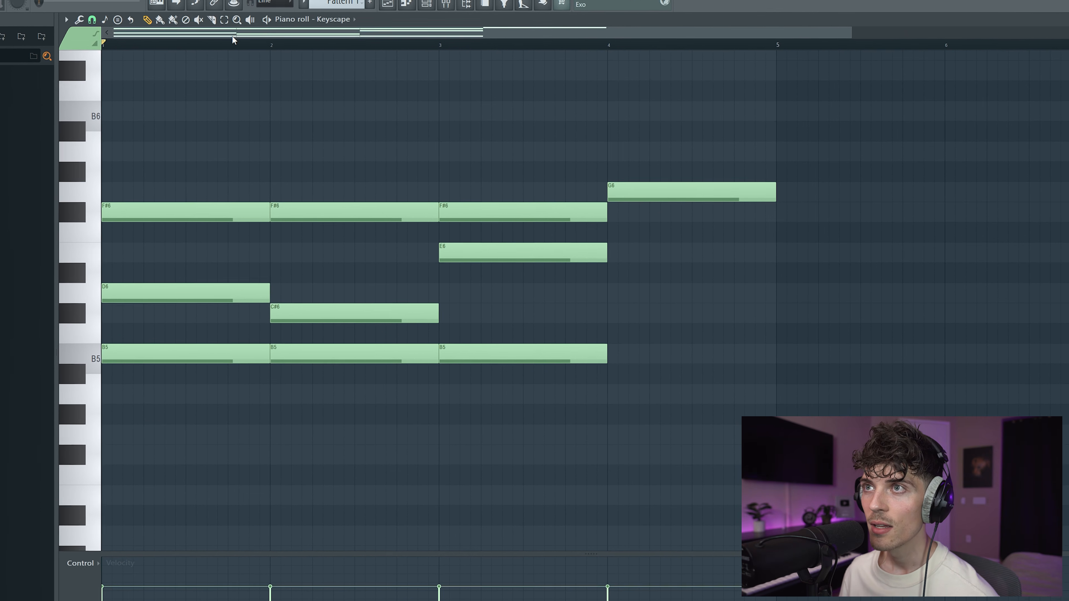
key("space")
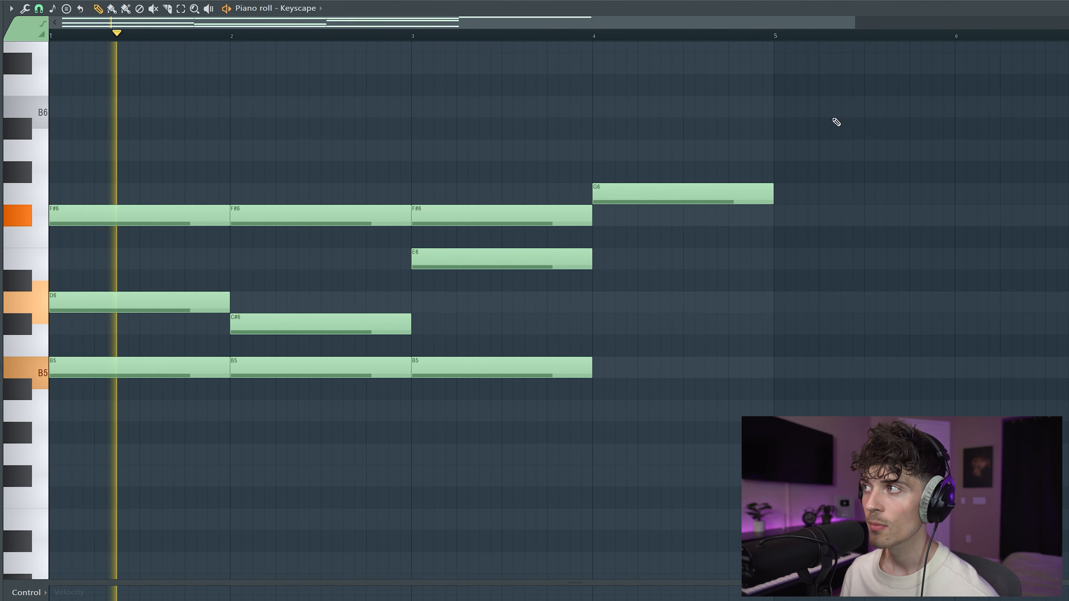
key("space")
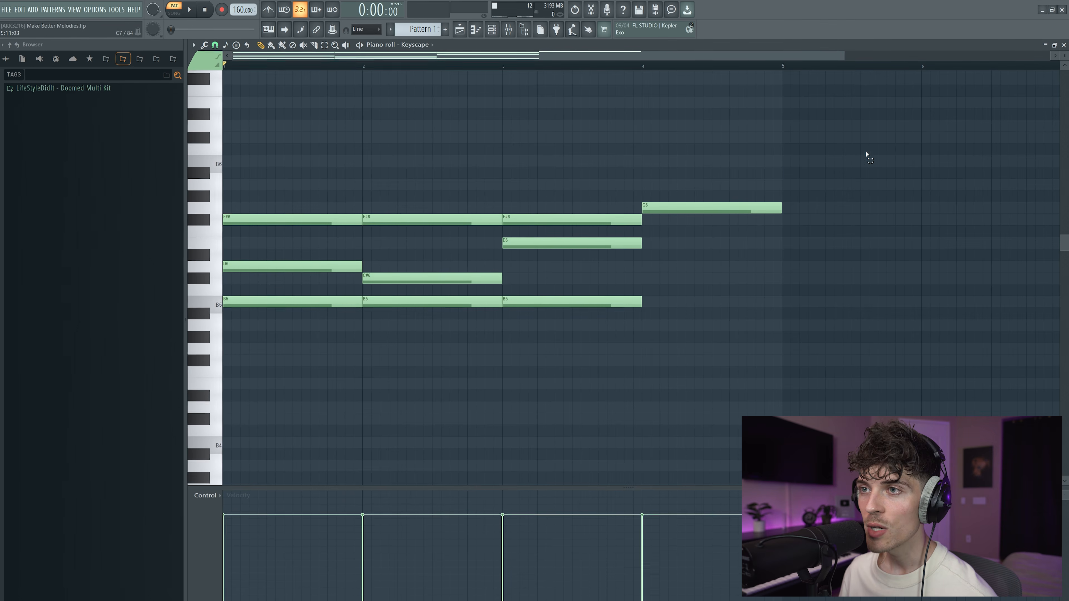
Duplicate the four-bar progression into bars 5–8 and lower all the notes by one octave.
left_click_drag(865, 145, 223, 384)
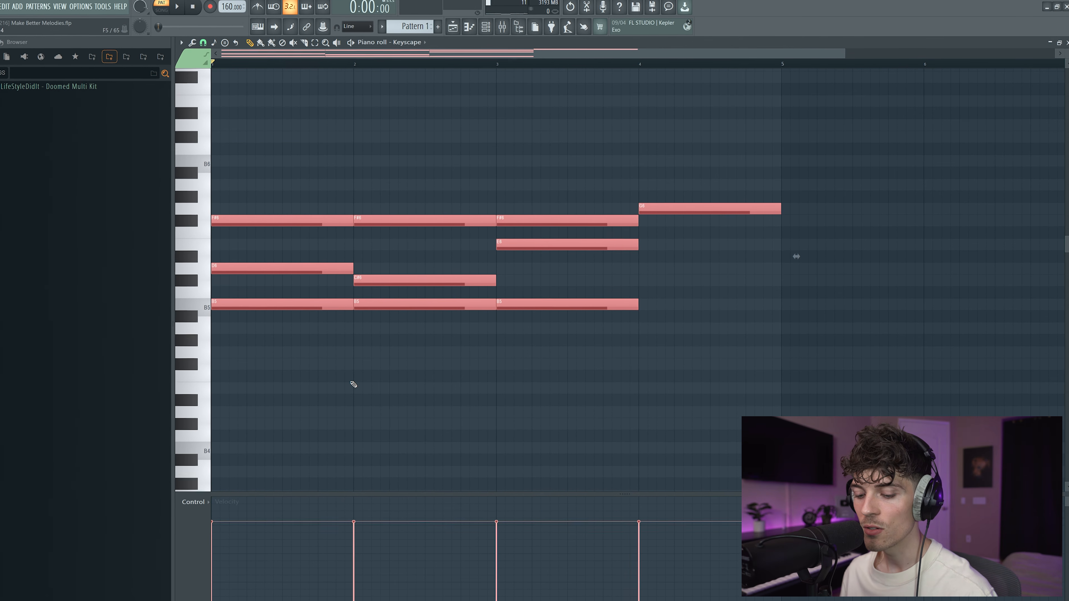
key("ctrl+b")
scroll(419, 63, "down", 3)
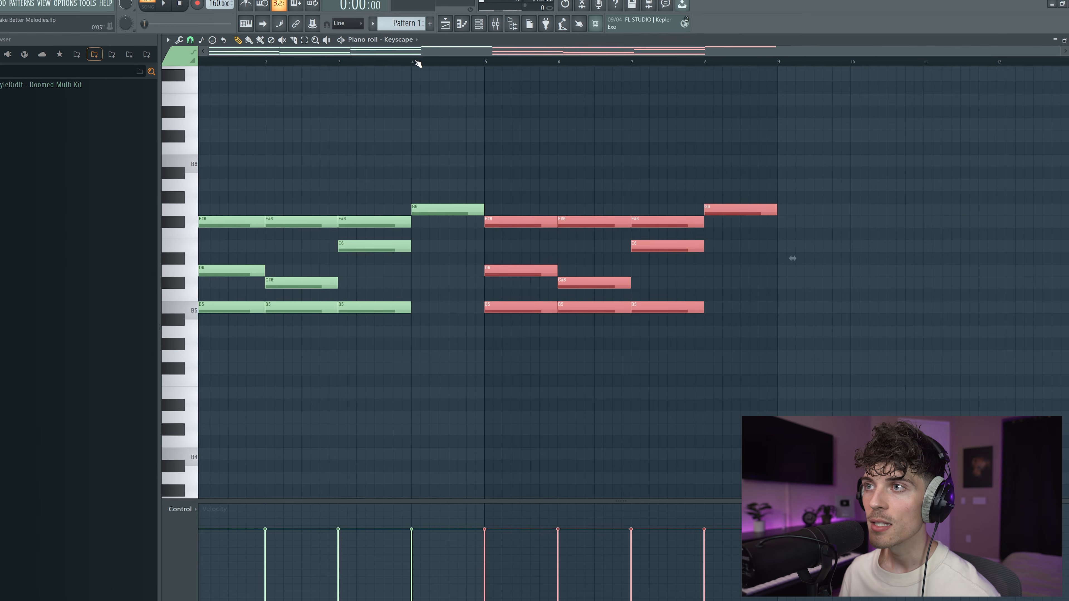
left_click(402, 122, "ctrl")
scroll(271, 329, "down", 3)
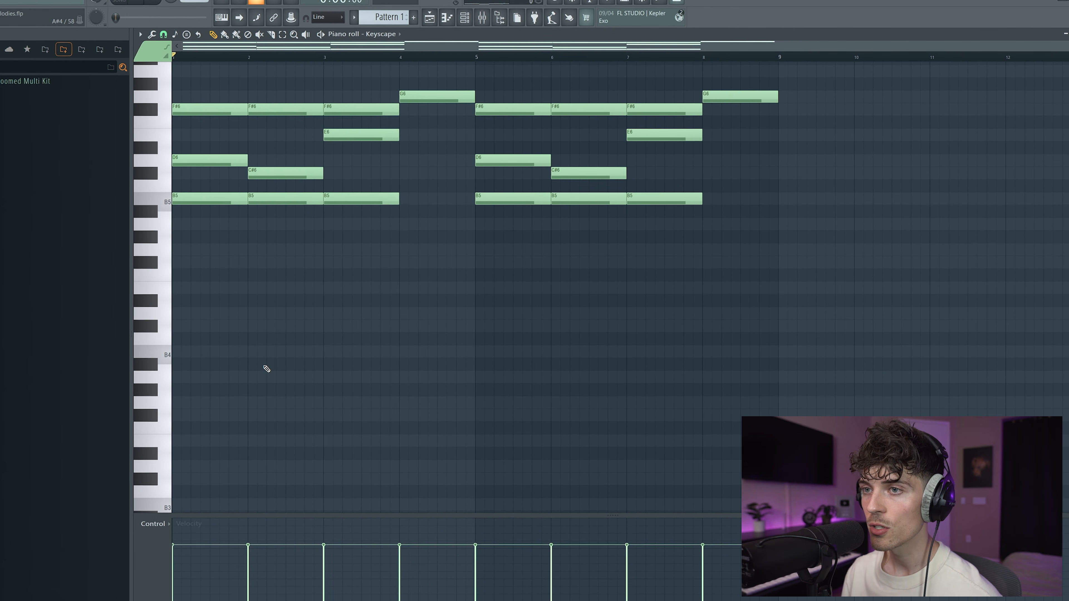
key("ctrl+Down")
scroll(255, 370, "down", 4)
Add a four-bar B3 bass note under bars 1–4, play it, and lower it by one octave to B2.
left_click(196, 361)
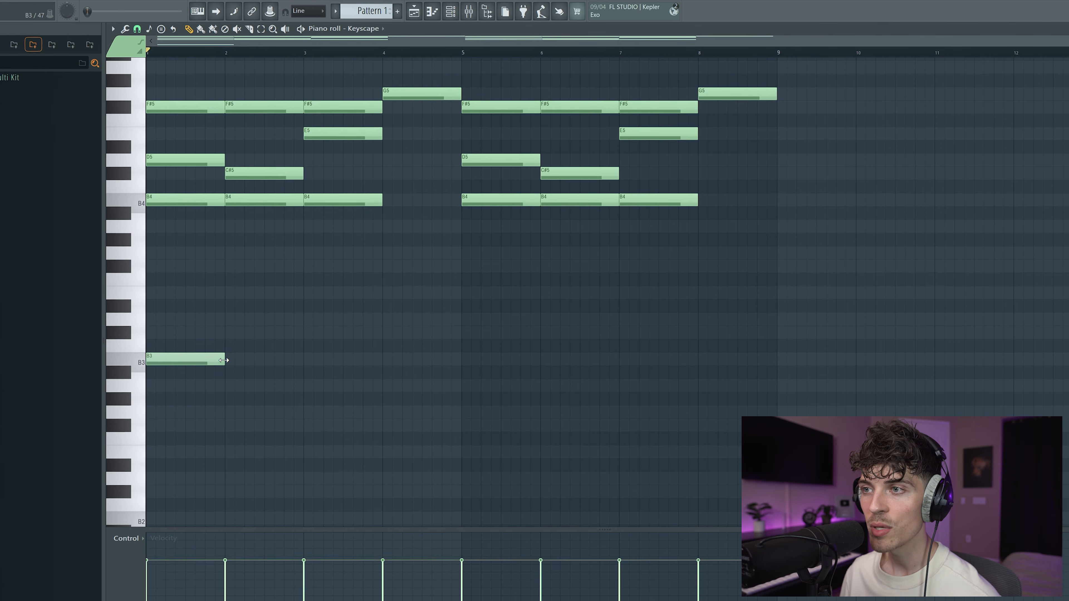
left_click_drag(267, 359, 461, 372)
key("space")
key("space")
left_click_drag(199, 330, 246, 394)
key("ctrl+Down")
scroll(241, 399, "down", 1)
Play the pattern while adding a three-bar G2 bass note from bar 5 and a one-bar A2 bass note in bar 8.
key("space")
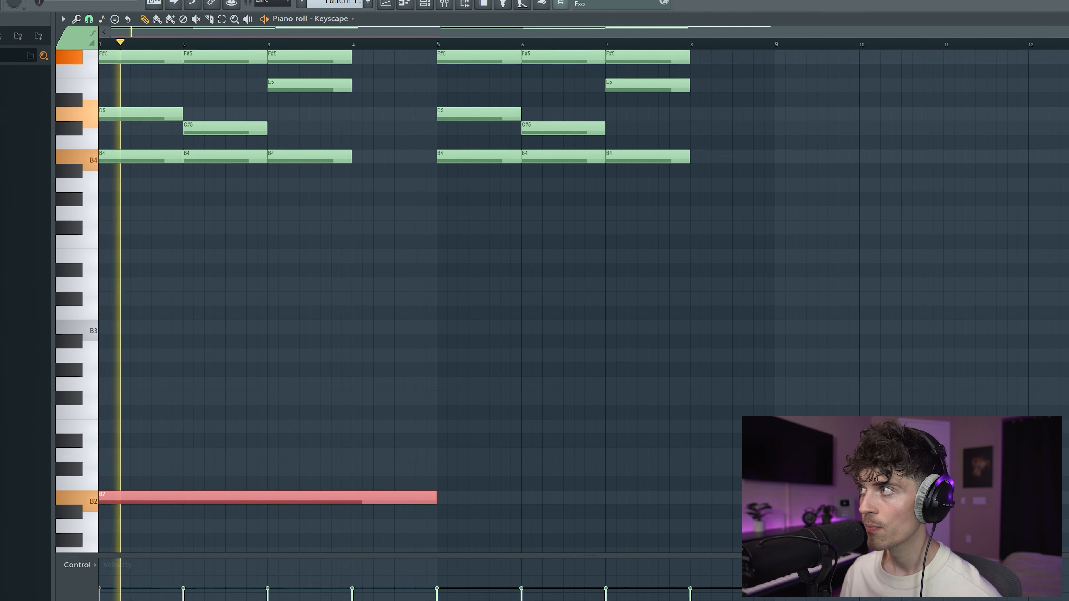
scroll(435, 302, "down", 1)
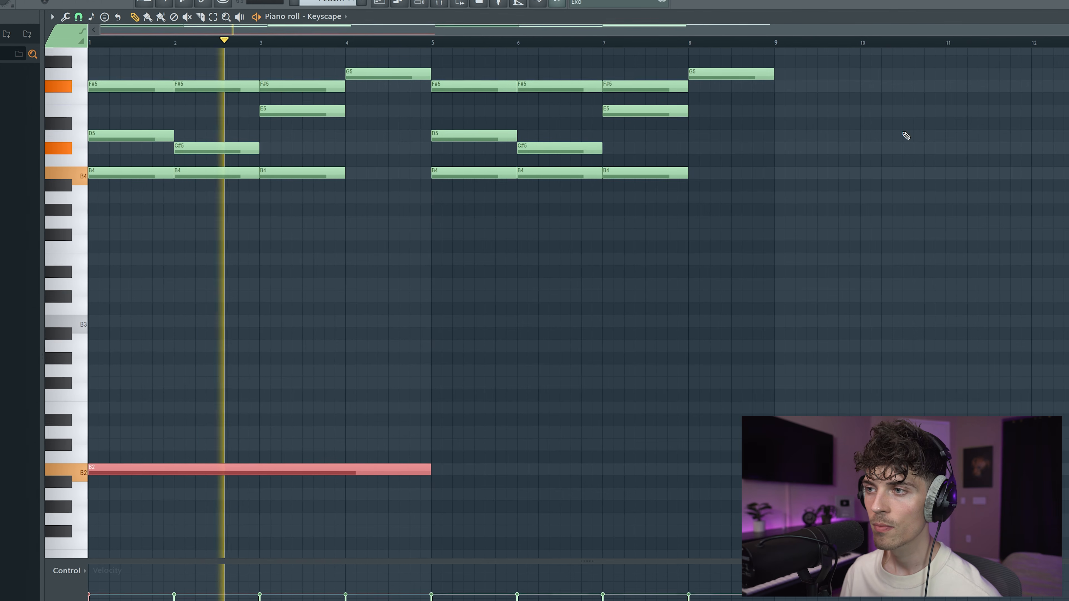
scroll(495, 388, "down", 1)
scroll(497, 375, "down", 1)
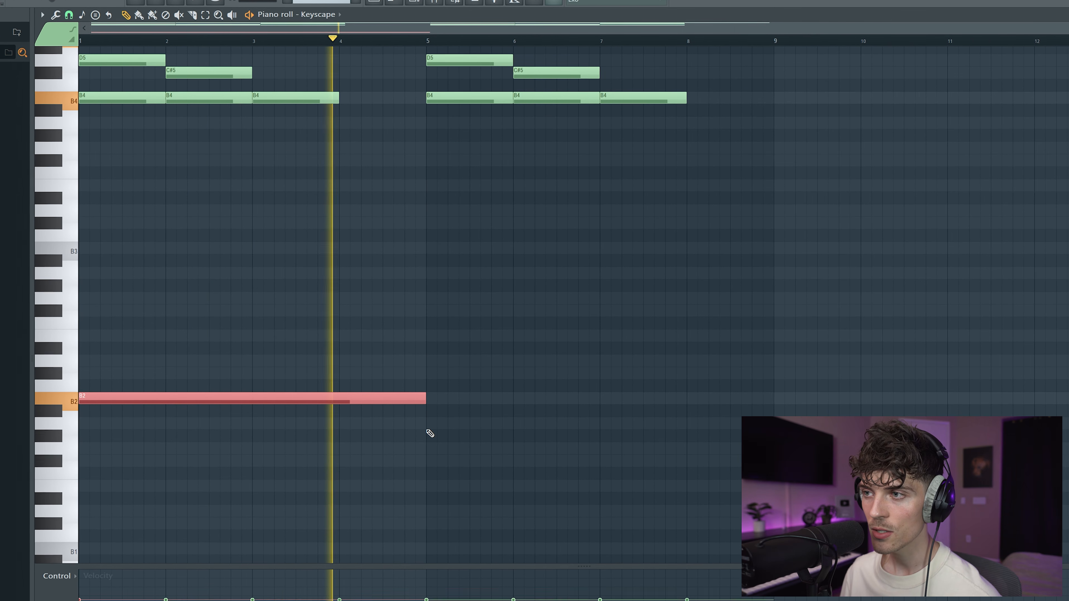
left_click(430, 450)
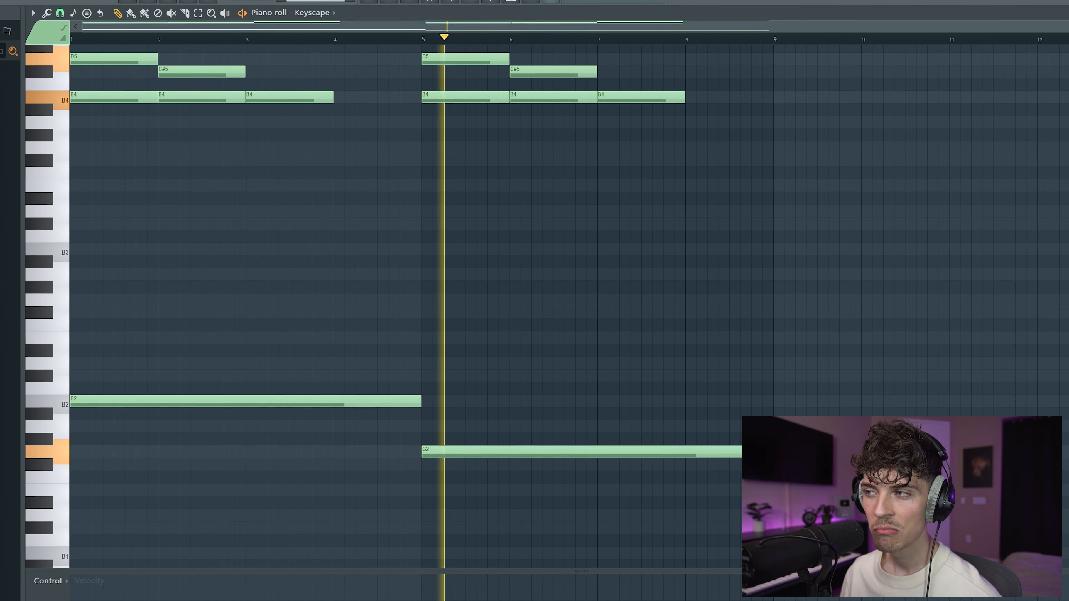
left_click_drag(769, 454, 685, 470)
left_click(690, 433)
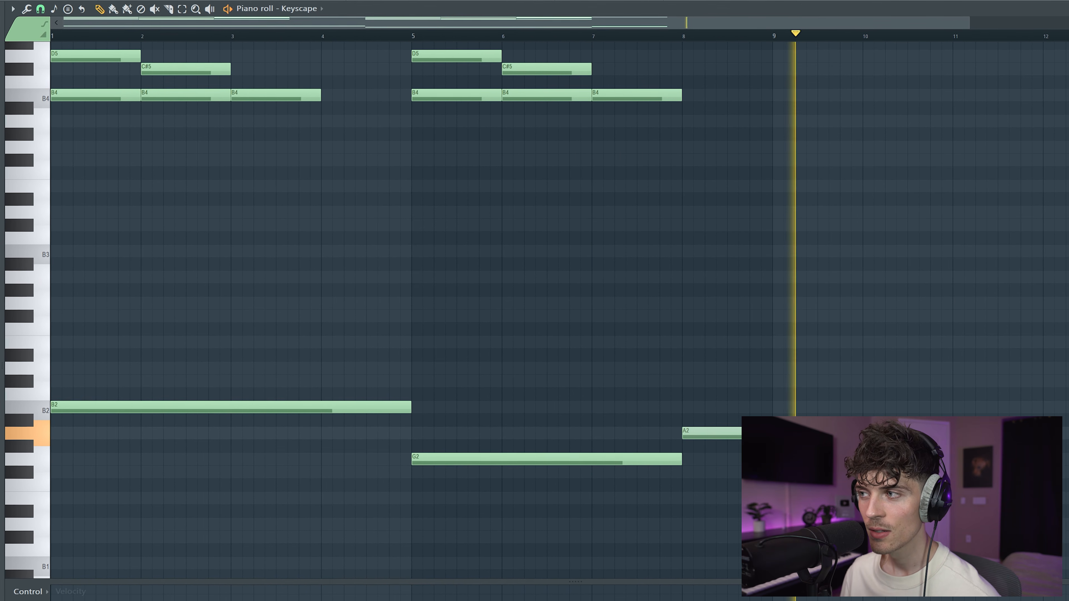
key("space")
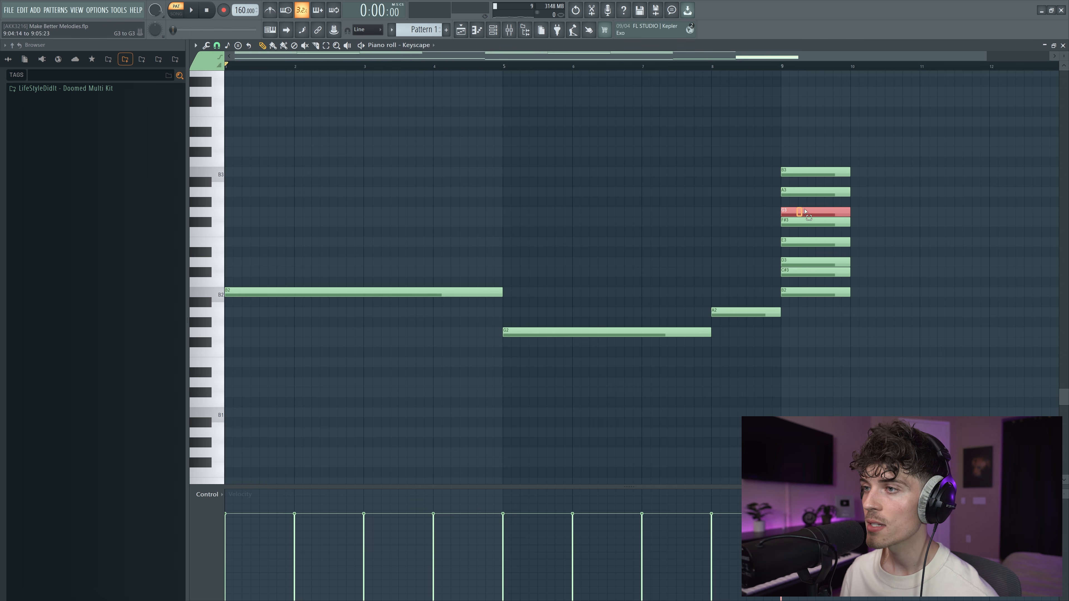
Compare the G2 and A2 bass notes with the stacked scale notes in bar 9, and delete those scale notes.
left_click_drag(612, 315, 624, 360)
left_click_drag(802, 189, 811, 202)
left_click_drag(745, 360, 730, 292)
left_click_drag(818, 144, 836, 354)
Try raising the G2 and A2 bass notes in bars 5–8 by one octave.
left_click_drag(770, 291, 484, 377)
key("ctrl+a")
left_click_drag(618, 258, 753, 370)
key("ctrl+Up")
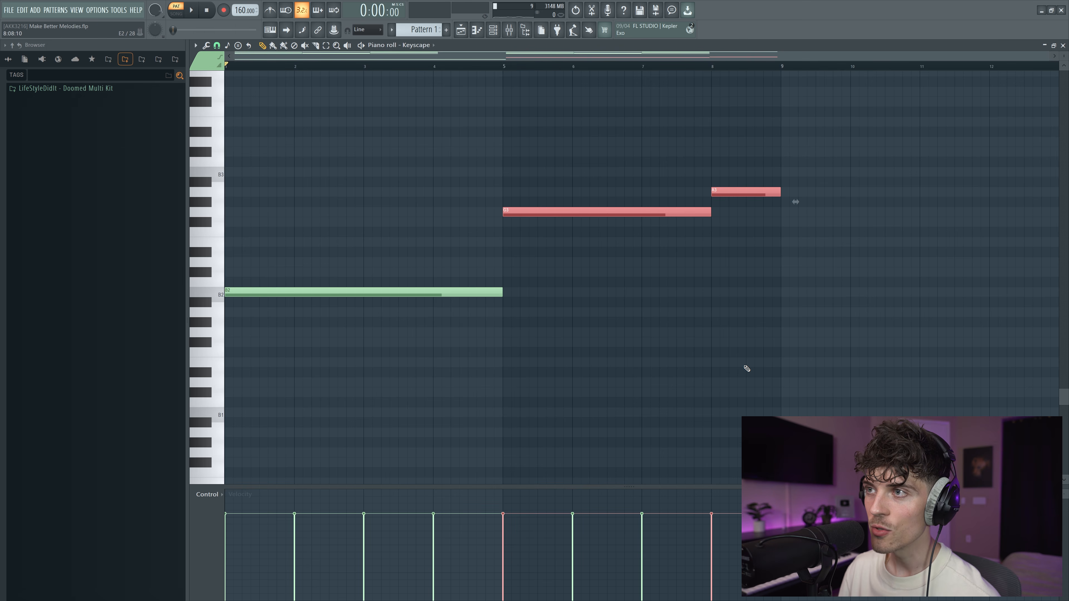
key("ctrl+Down")
left_click(649, 284)
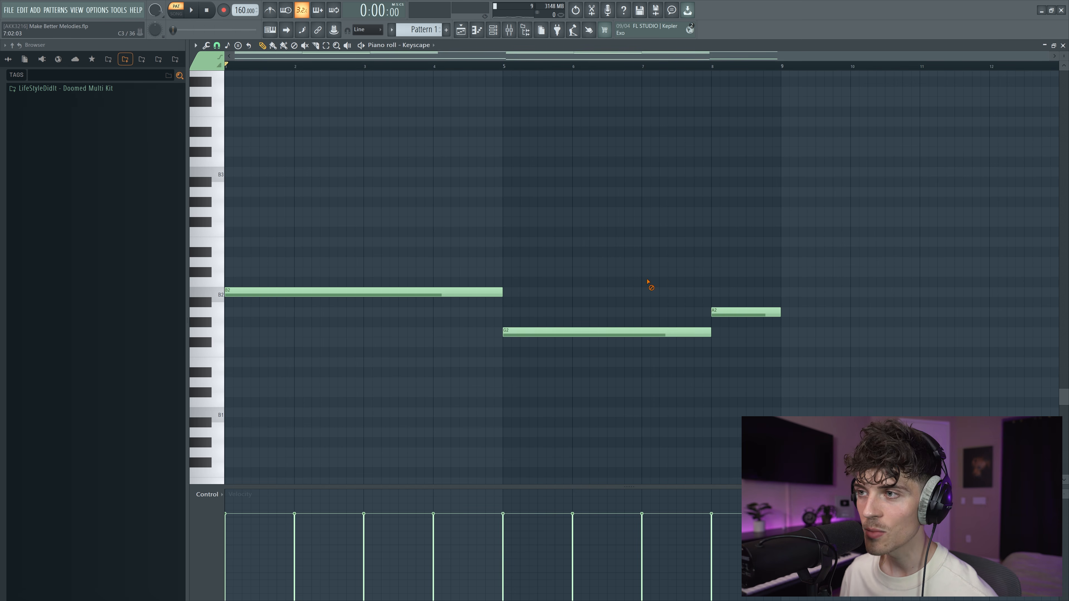
Harmonise the bass with F#3 over bars 1–4, D3 over bars 5–7 and E3 in bar 8.
scroll(649, 284, "up", 2)
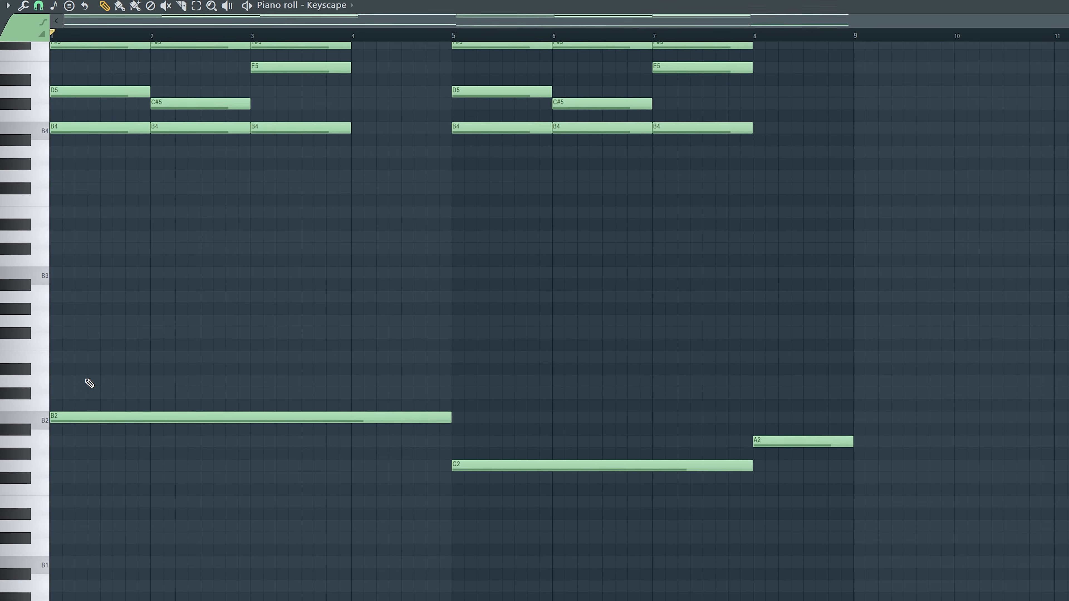
left_click(93, 334)
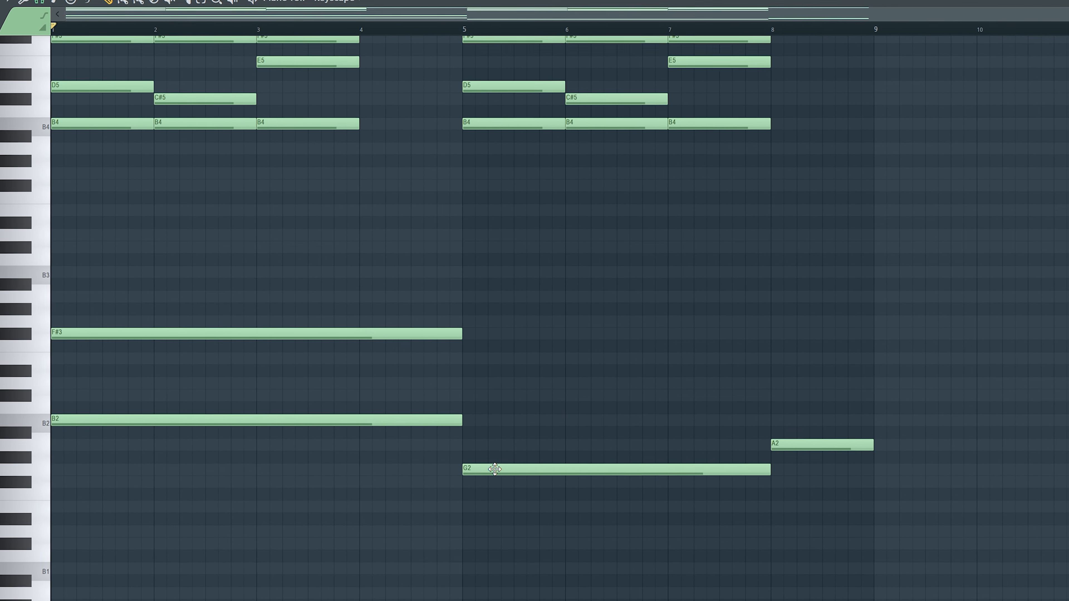
left_click_drag(472, 432, 468, 382)
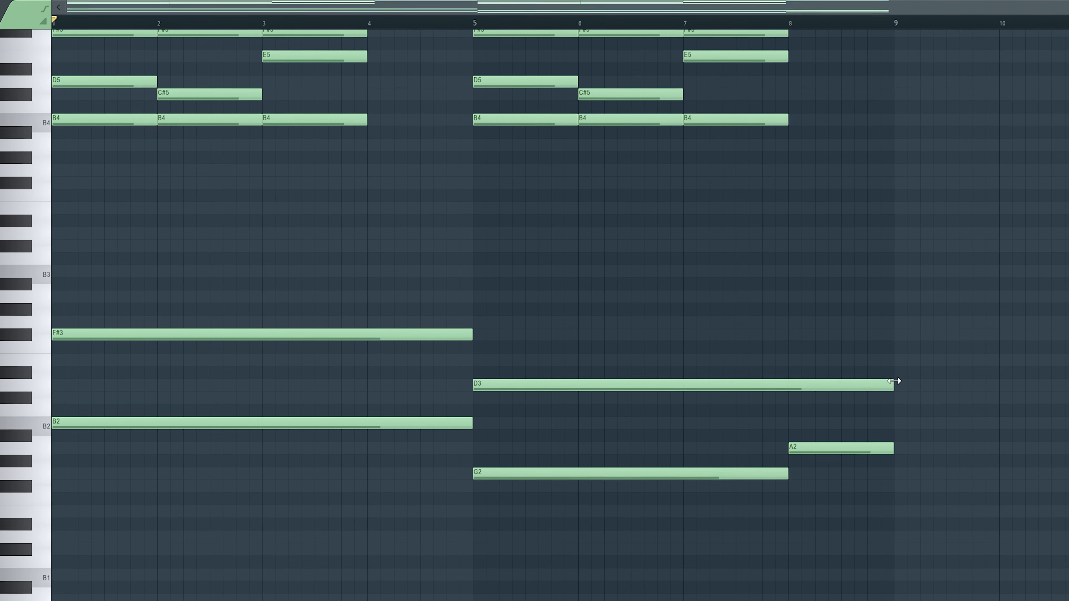
left_click_drag(894, 381, 797, 403)
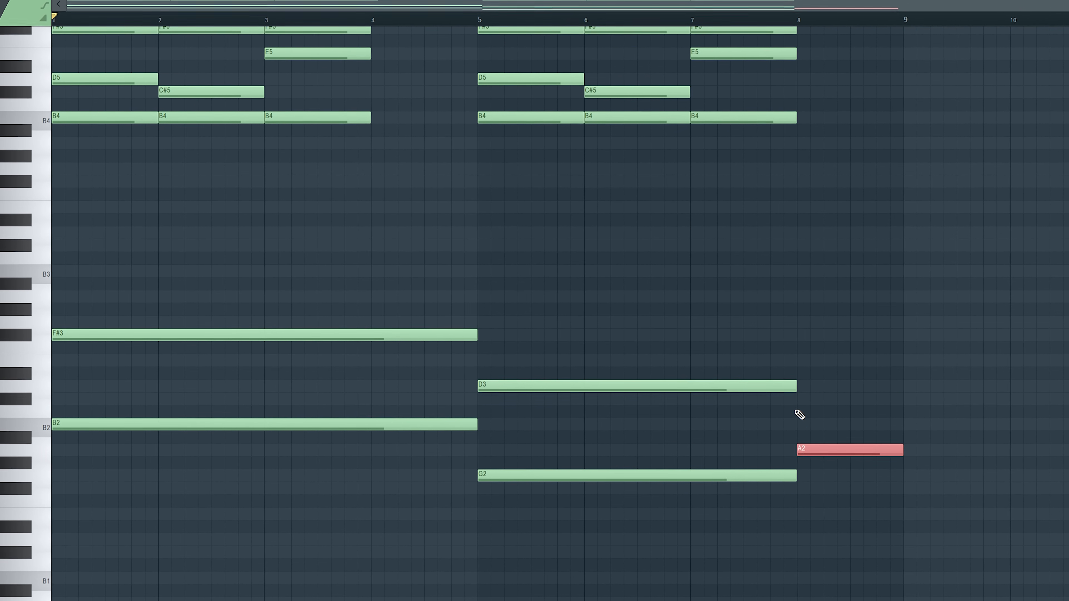
left_click(802, 400)
left_click(810, 362)
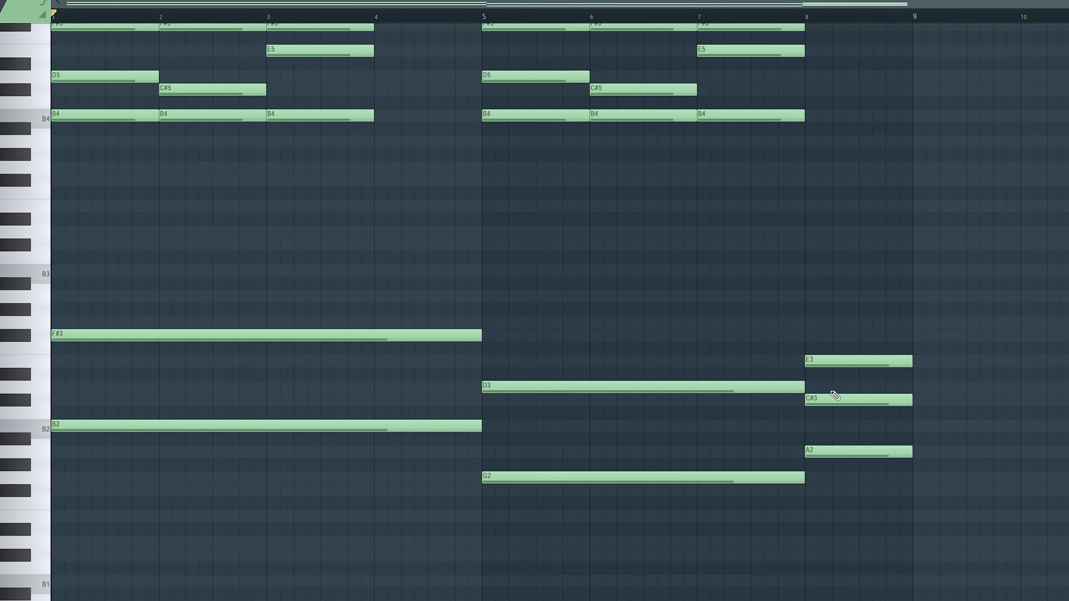
right_click(824, 400)
Raise the F#3, D3 and E3 harmony notes by one octave and play back the progression.
left_click_drag(871, 329, 671, 422)
left_click_drag(485, 303, 376, 343)
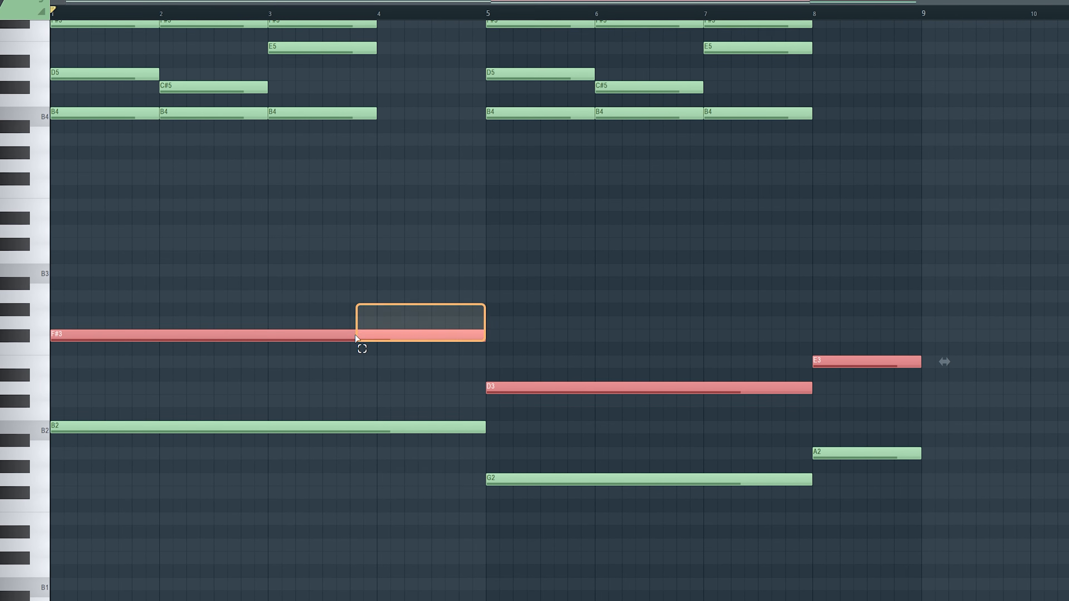
key("ctrl+Up")
key("space")
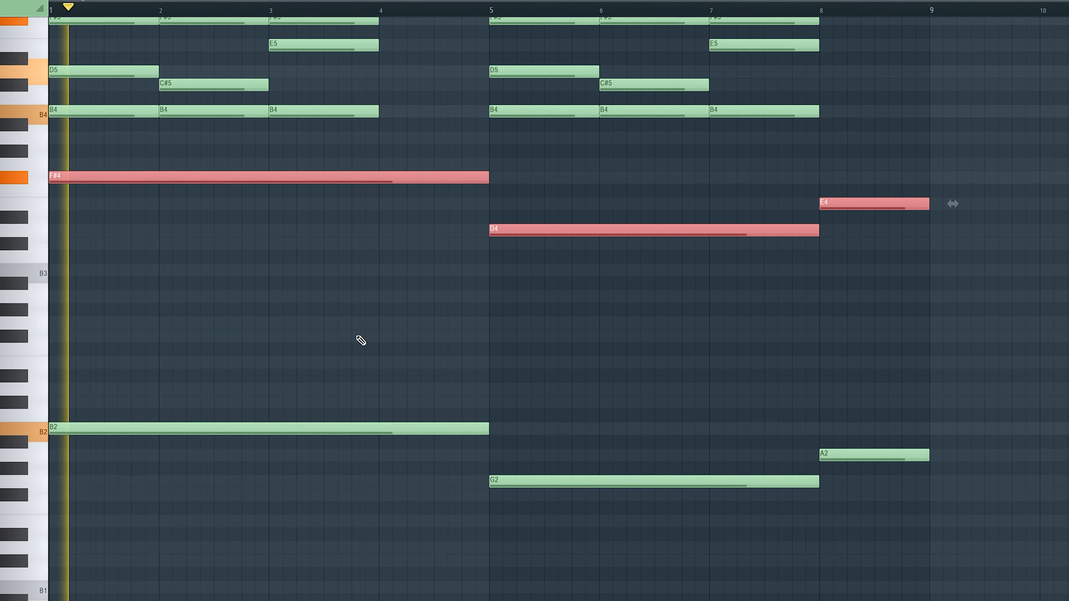
scroll(345, 329, "up", 4)
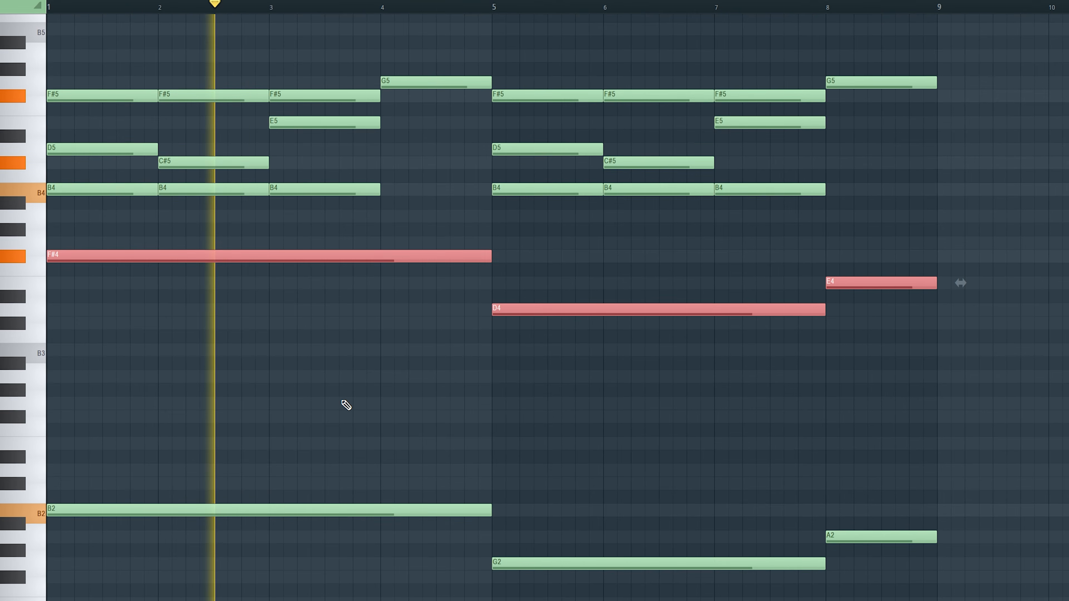
left_click(446, 384, "ctrl")
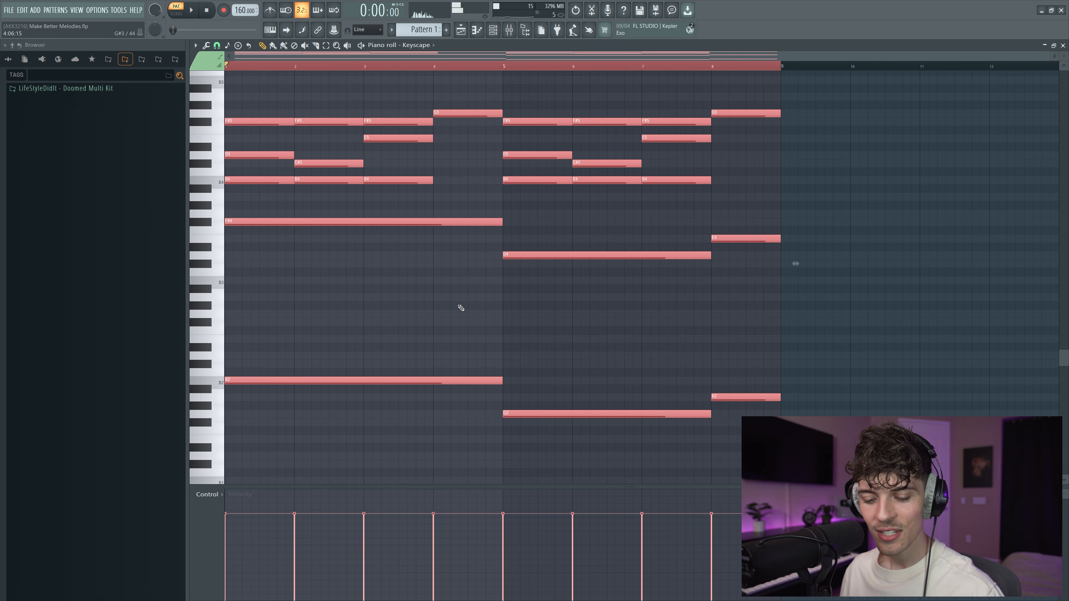
Randomize the velocities of all selected notes in several passes, setting the randomizer's velocity level to -17%.
key("alt+r")
left_click(589, 398)
key("alt+r")
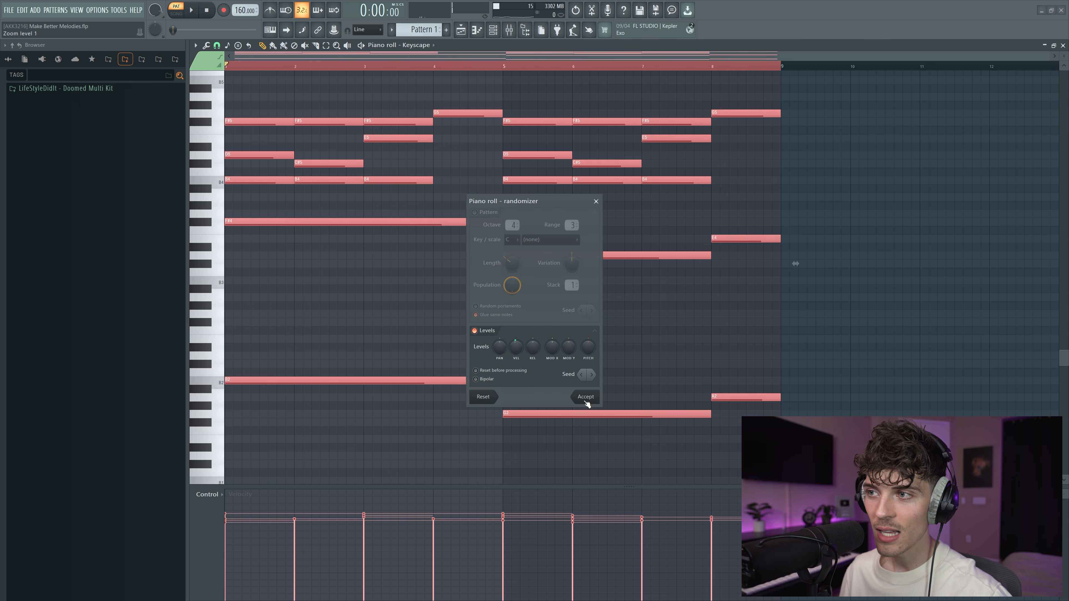
left_click_drag(526, 353, 526, 363)
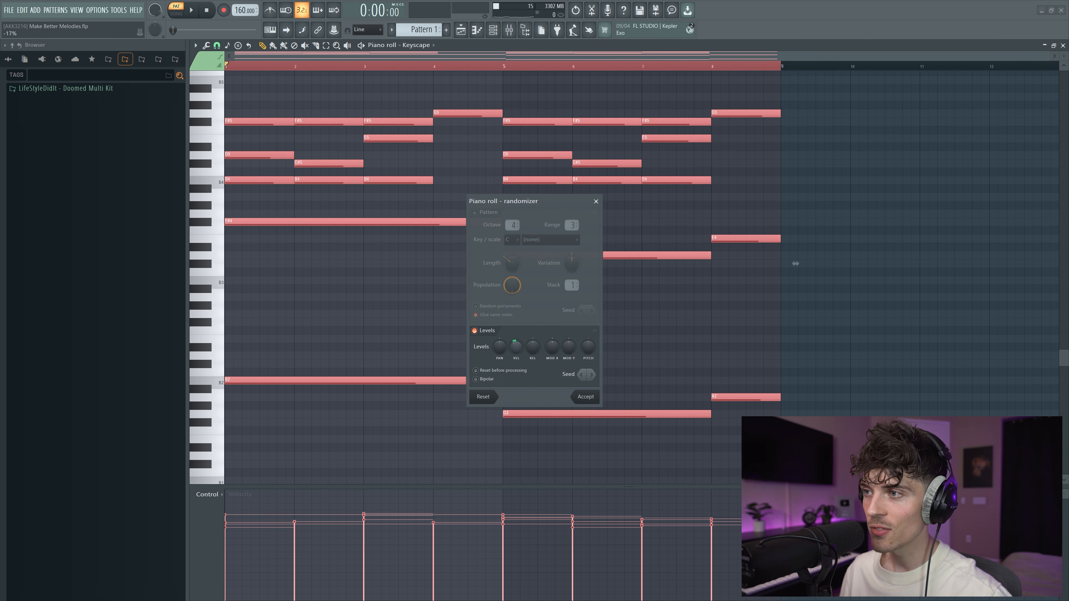
left_click(580, 400)
key("alt+r")
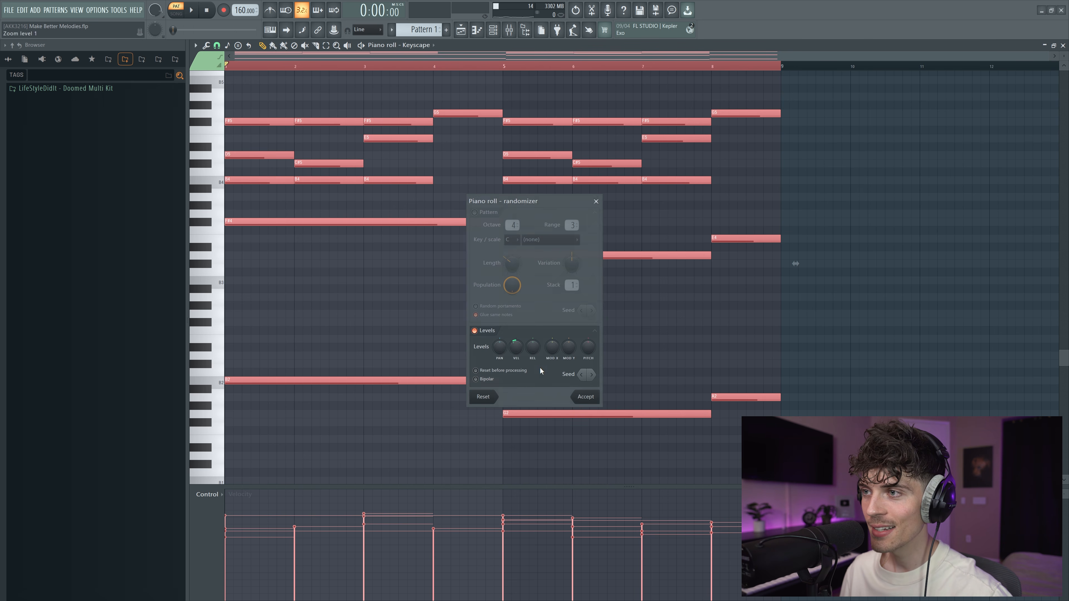
left_click(578, 400)
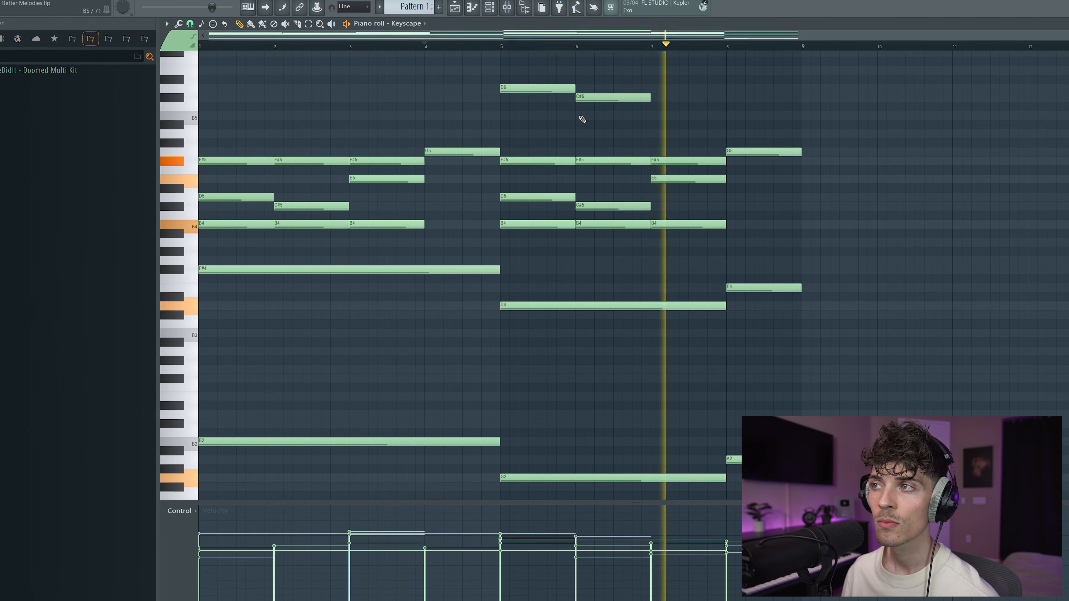
Stop the playback and select the chord and harmony notes across bars 1–8 to review them.
key("space")
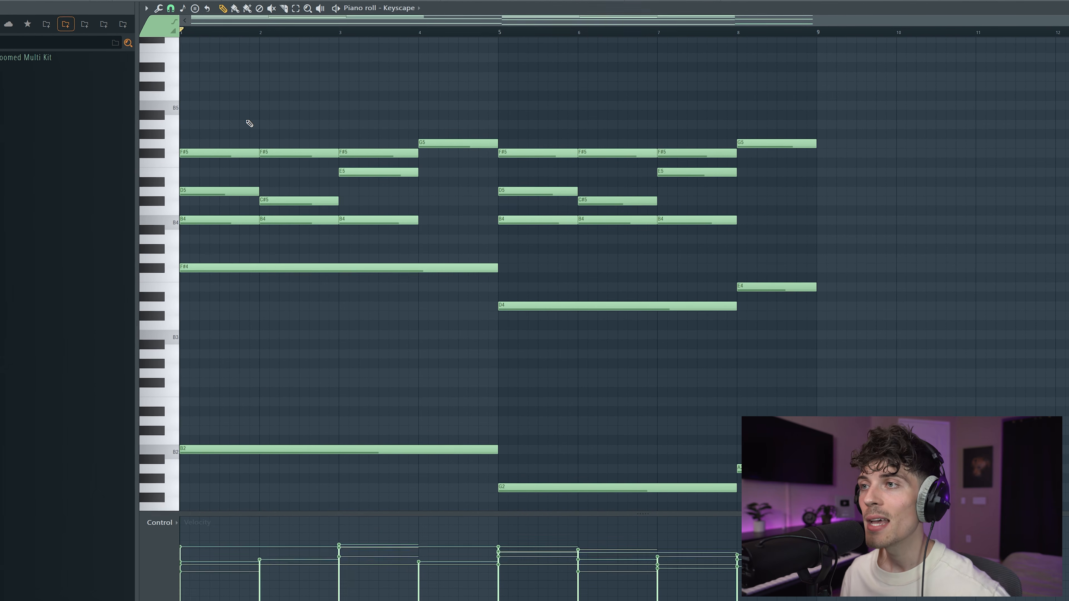
left_click_drag(223, 120, 855, 478)
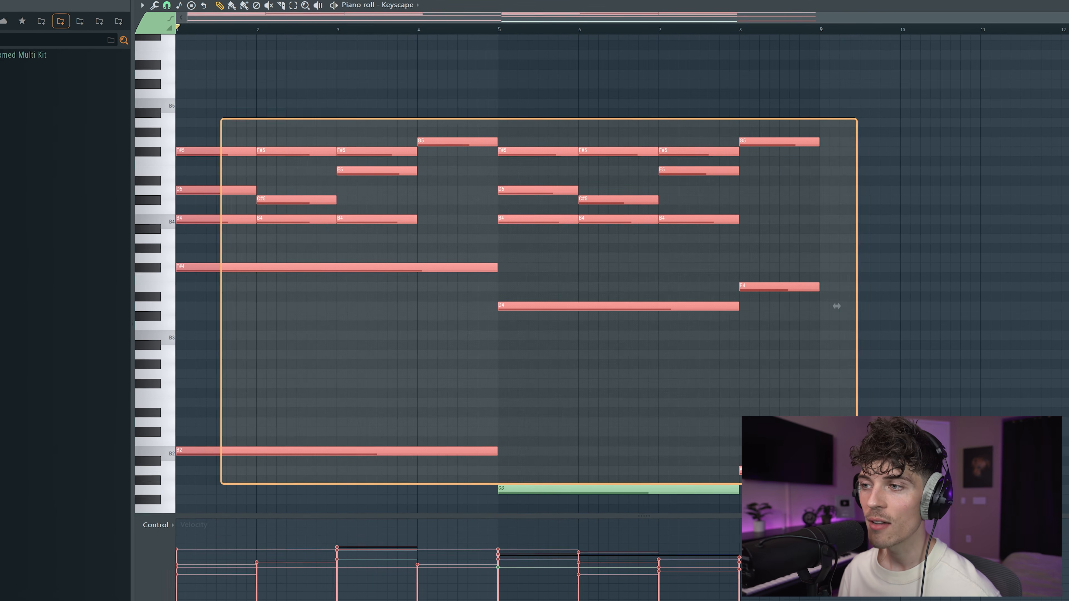
left_click(769, 394)
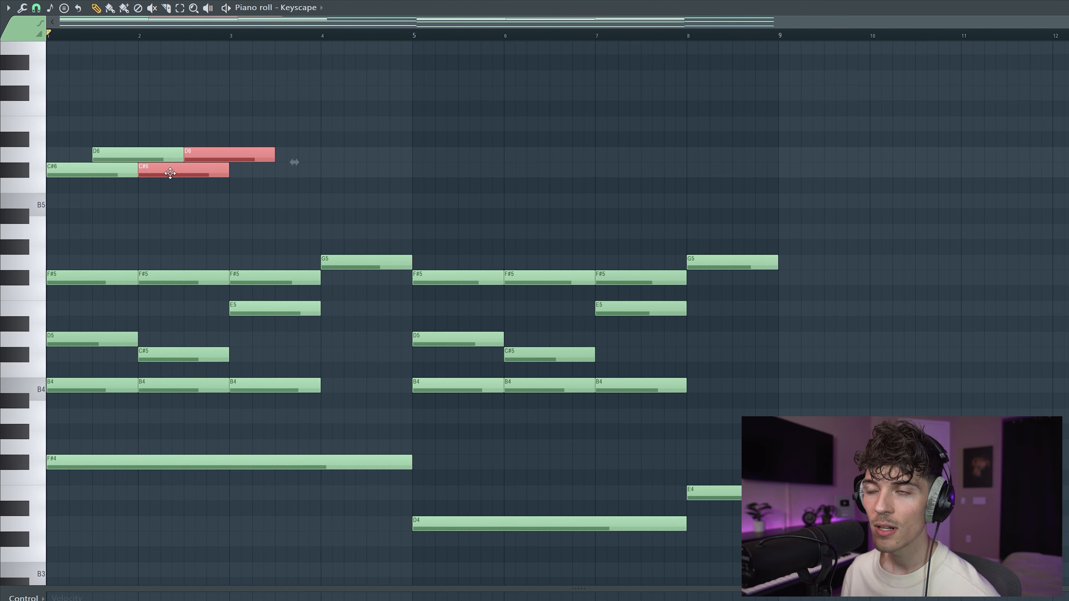
Copy the C#6 and D6 melody pair from bar 2 into bar 3 and play back the melody.
left_click_drag(167, 179, 256, 187)
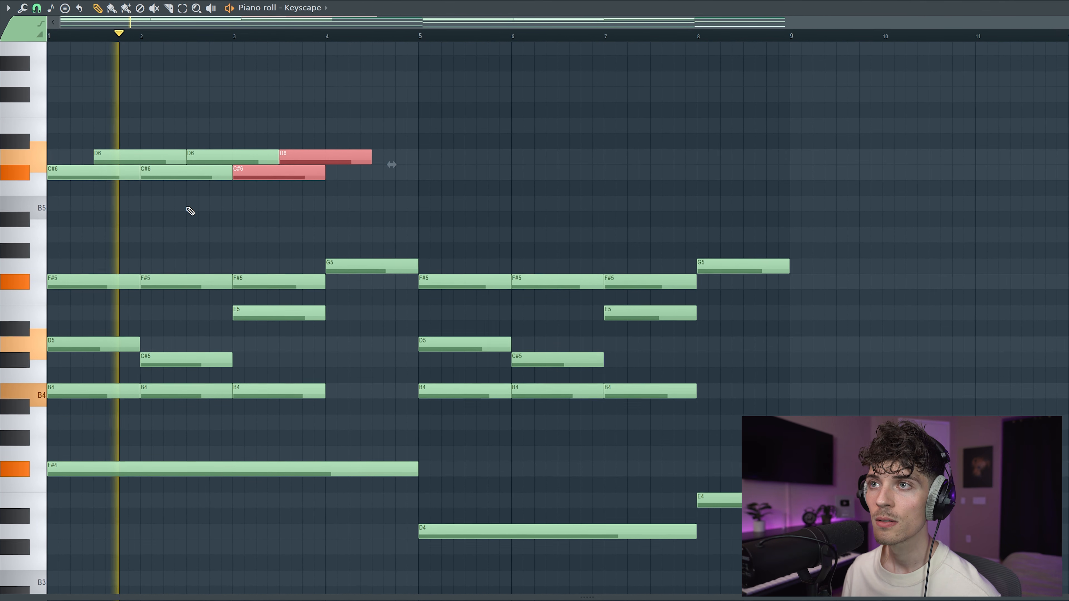
left_click(261, 216, "ctrl")
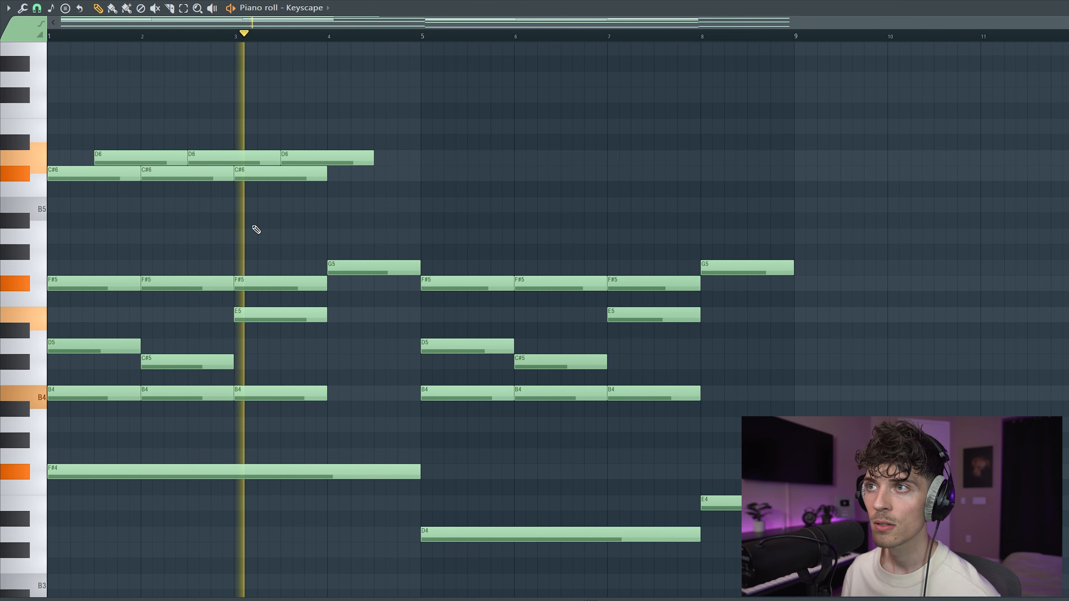
key("space")
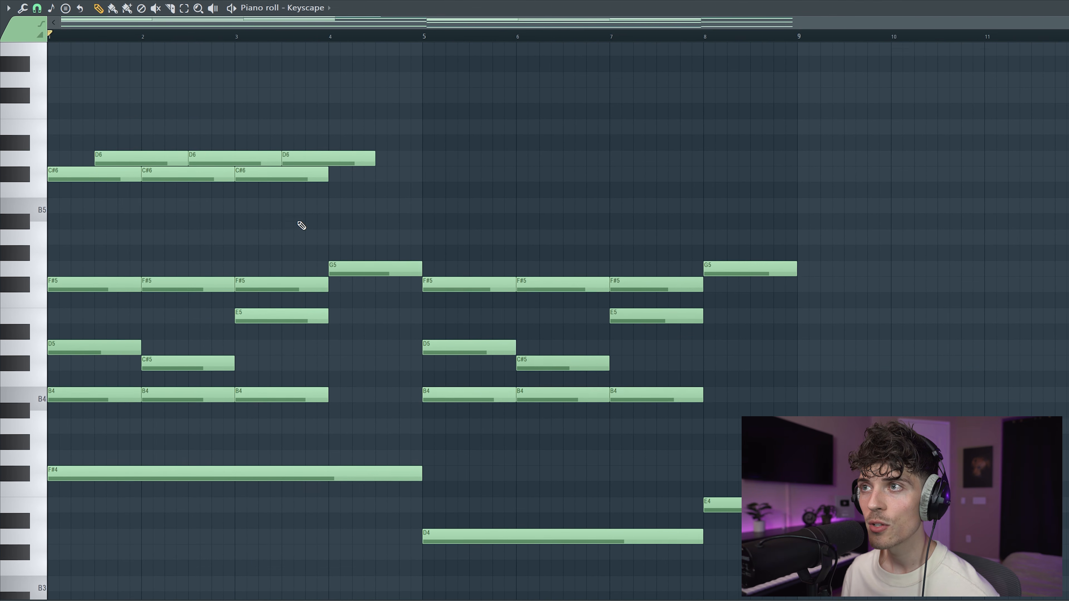
Add E6 across bar 4, with a quarter-bar G6 and a quarter-bar F#6 in the second half of the bar.
scroll(308, 217, "up", 1)
left_click_drag(349, 104, 395, 168)
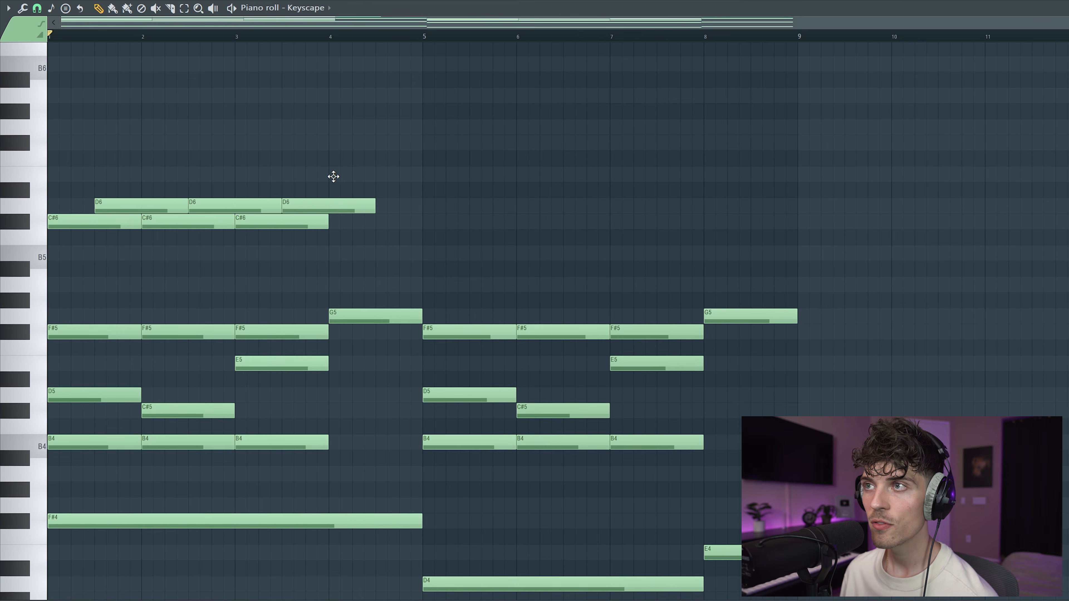
left_click(343, 174)
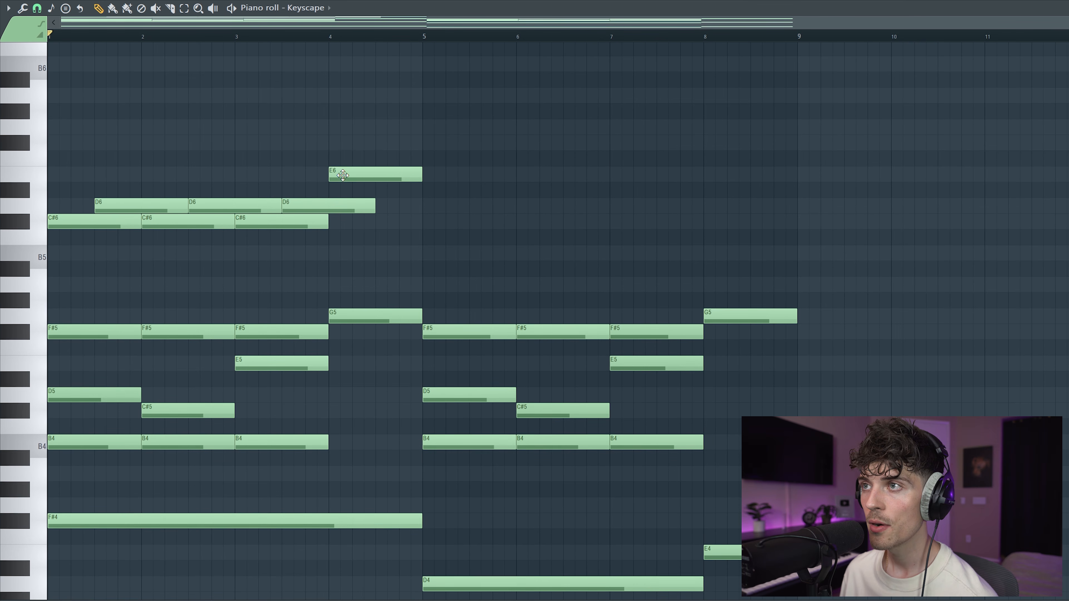
left_click(376, 129)
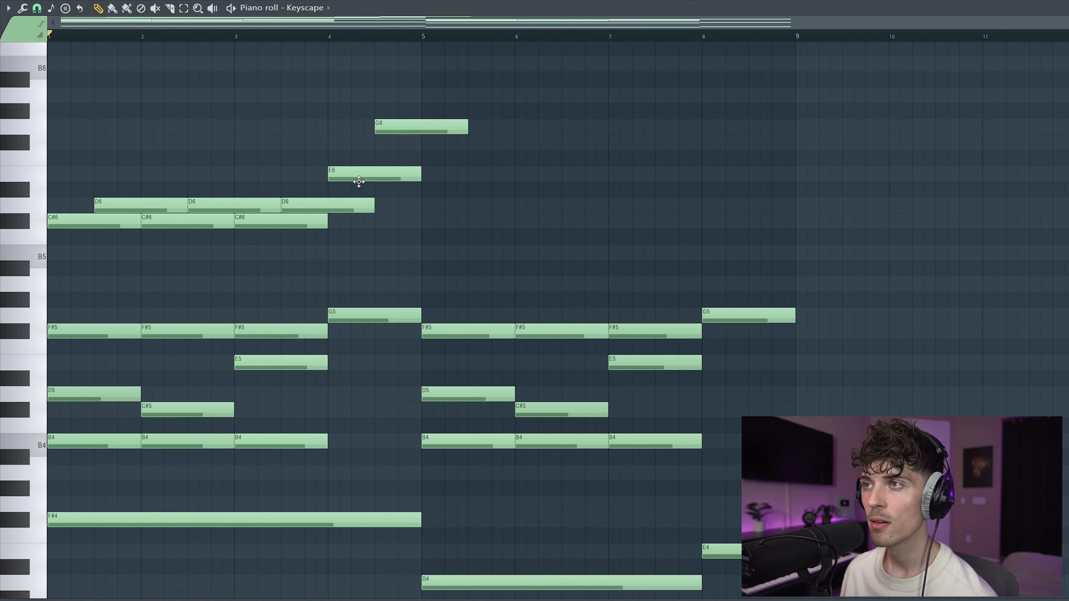
left_click(405, 129, "ctrl")
left_click(404, 146)
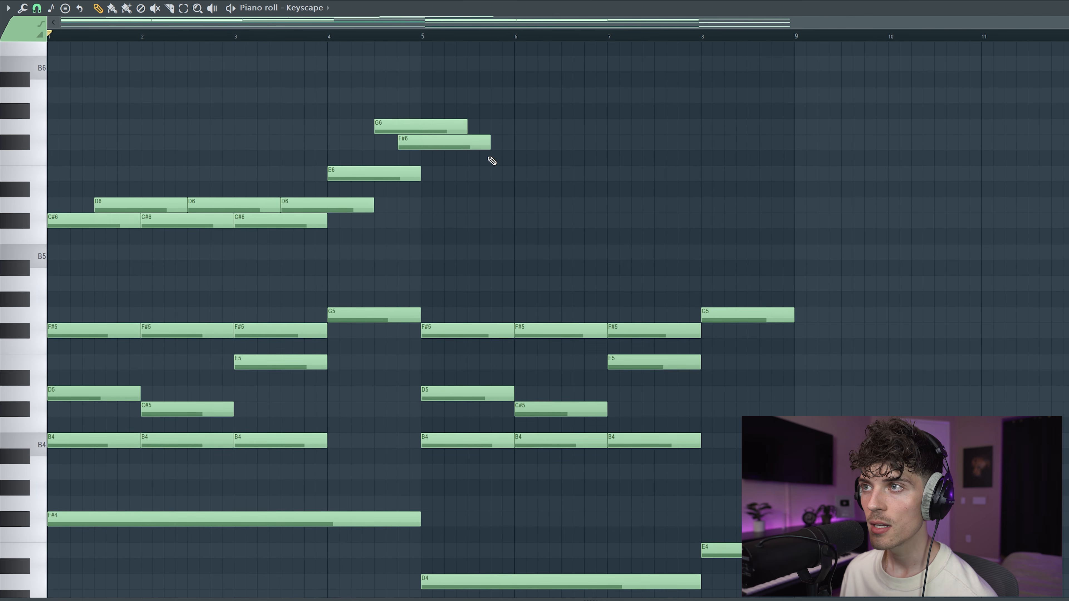
left_click_drag(409, 112, 416, 146)
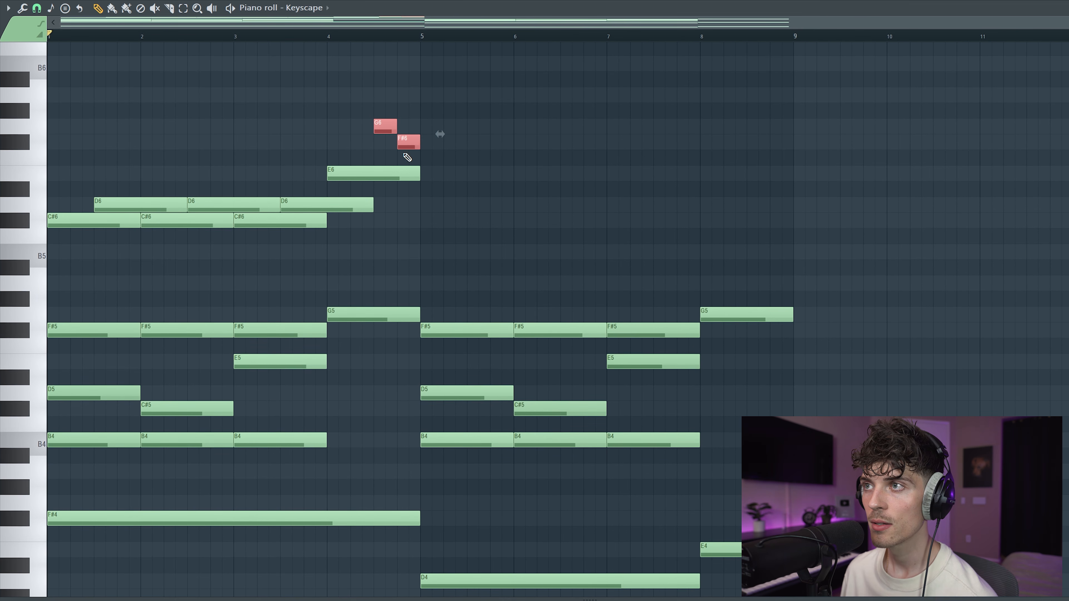
Duplicate the melody notes of bars 1–4 into bars 5–8 and play back the progression.
left_click_drag(444, 221, 93, 50)
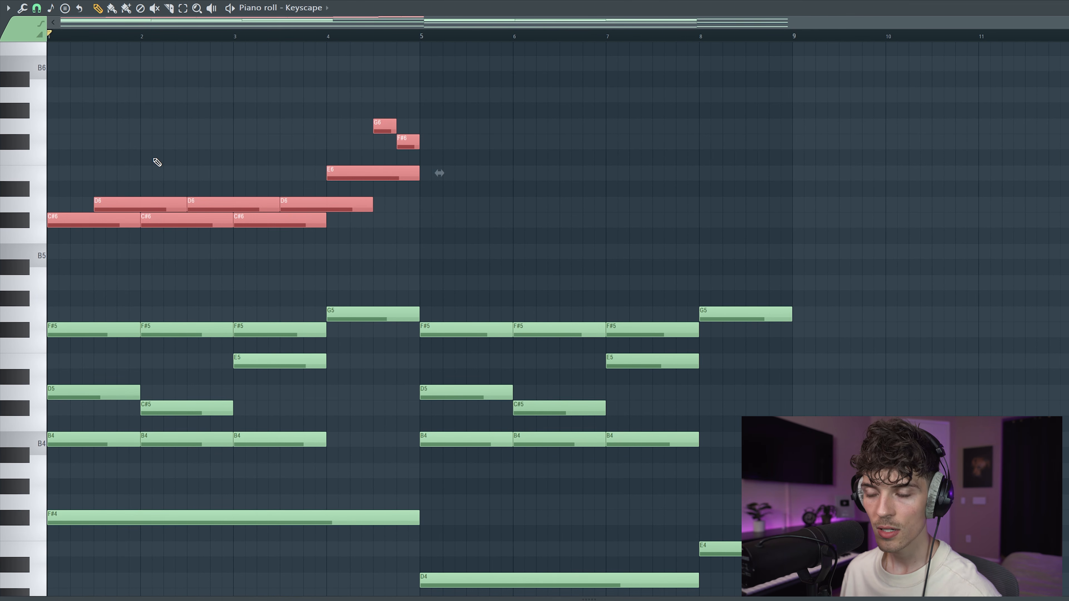
key("ctrl+b")
key("ctrl+d")
key("space")
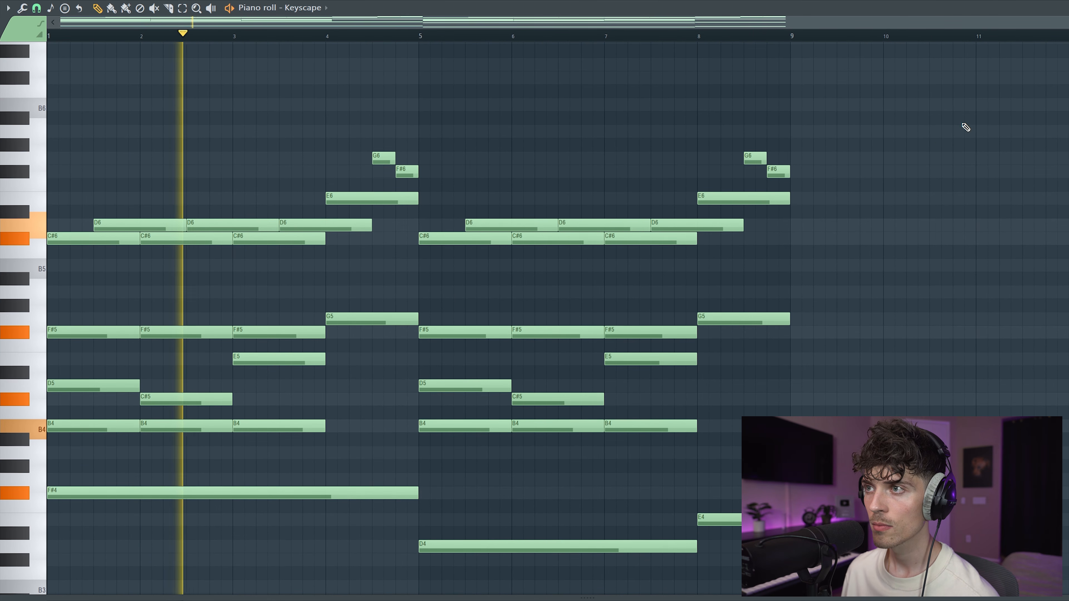
scroll(938, 130, "down", 1)
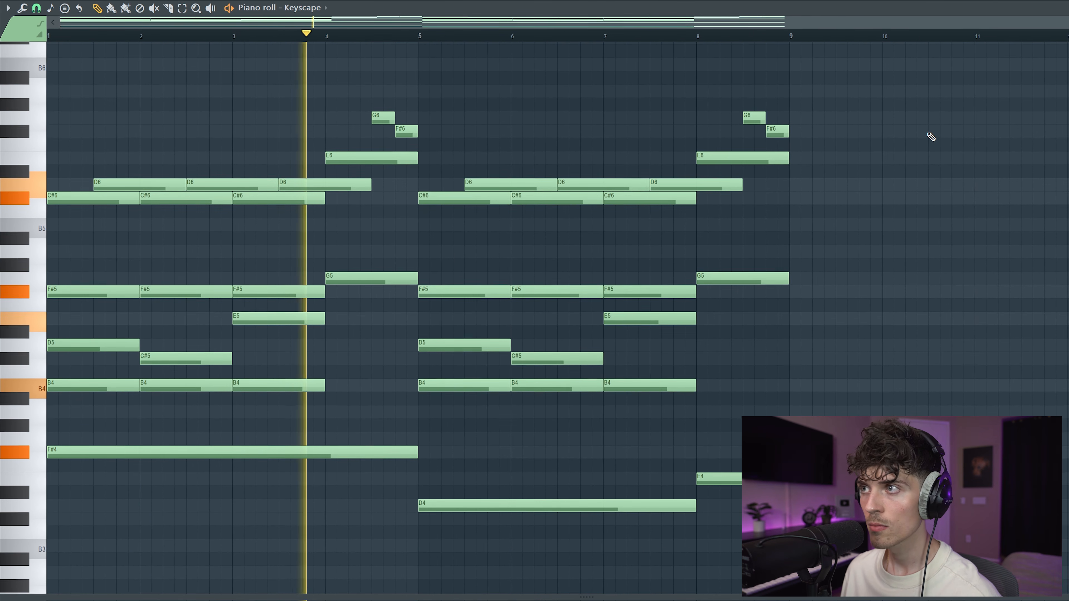
Randomize the velocities of all melody notes across bars 1–8 and clear the selection.
left_click_drag(836, 216, 122, 76)
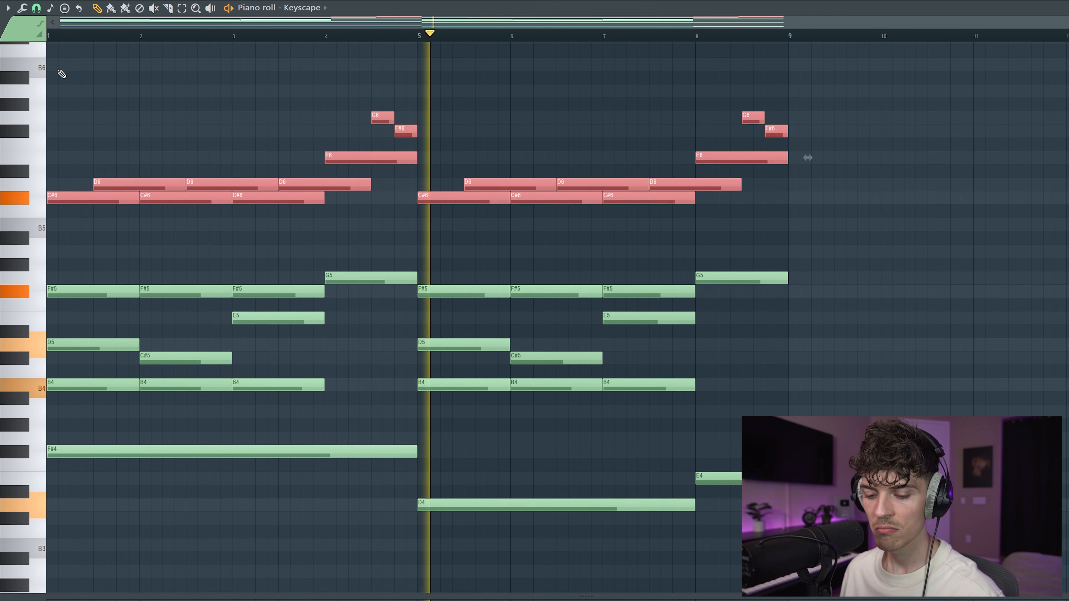
key("alt+r")
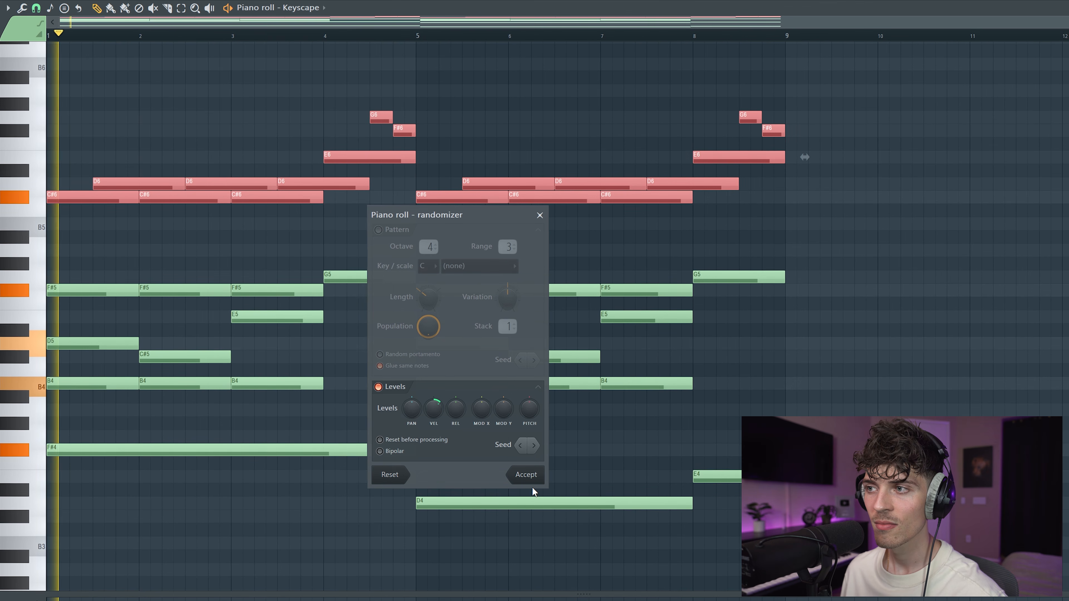
left_click(528, 478)
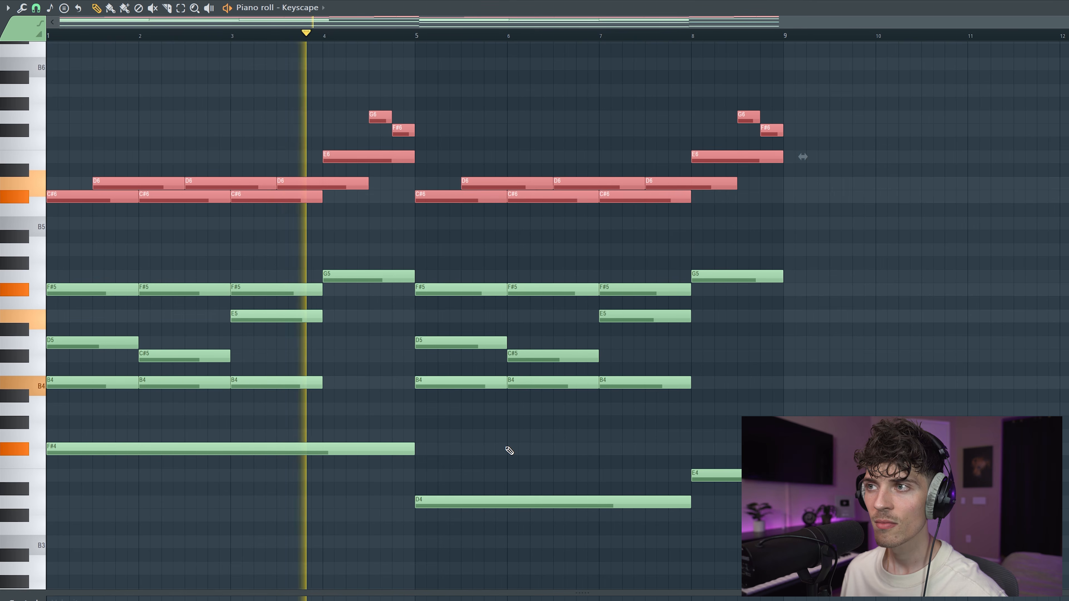
key("ctrl+d")
Review the chord, harmony and bass notes beneath the melody across the eight bars.
scroll(508, 450, "down", 3)
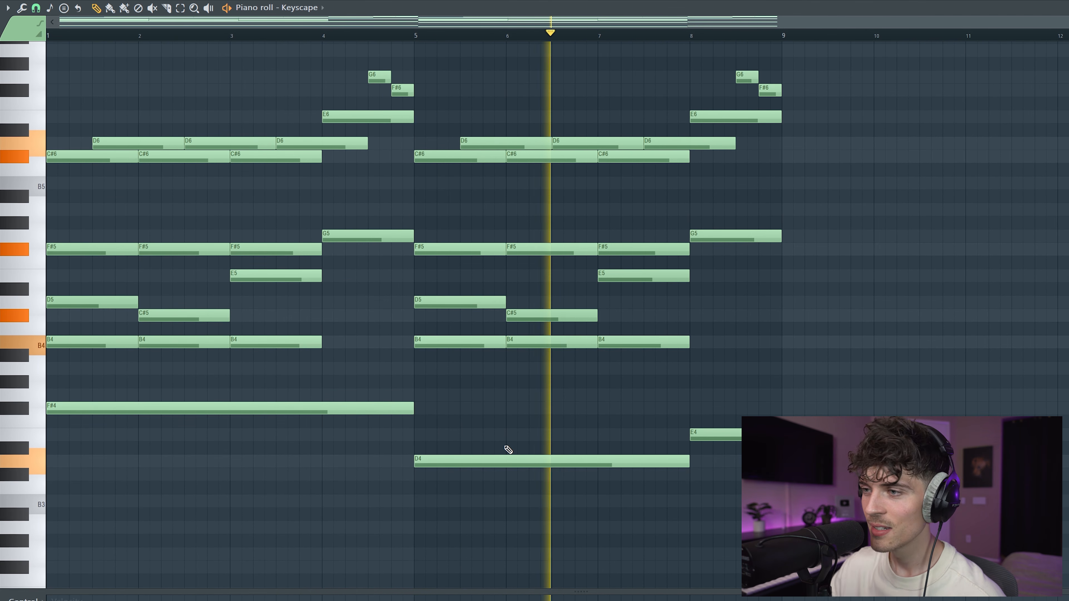
scroll(503, 417, "down", 5)
left_click_drag(768, 544, 154, 377)
key("ctrl+d")
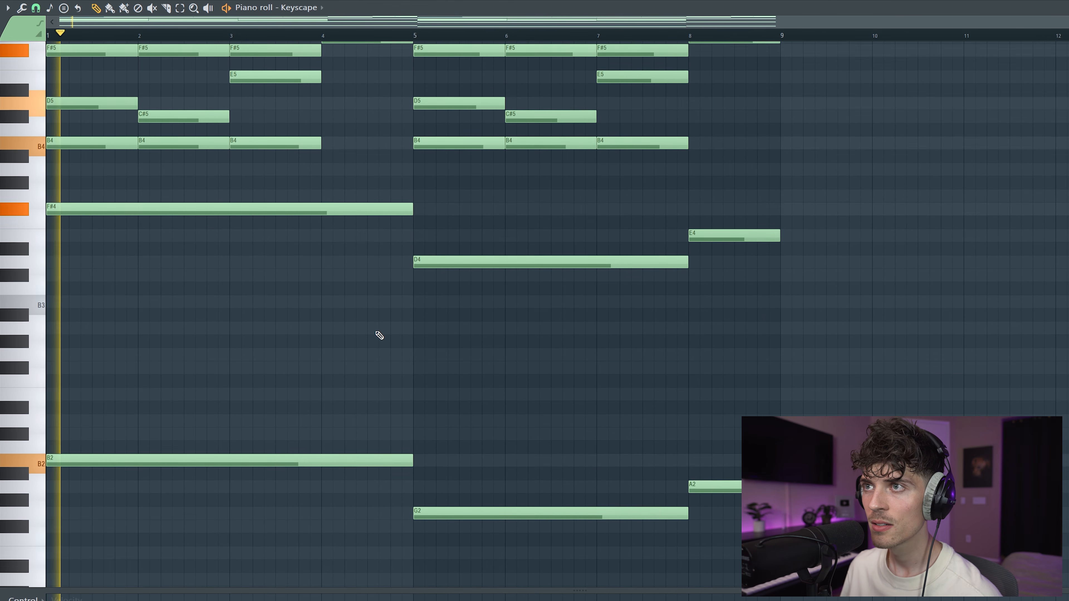
scroll(379, 328, "up", 2)
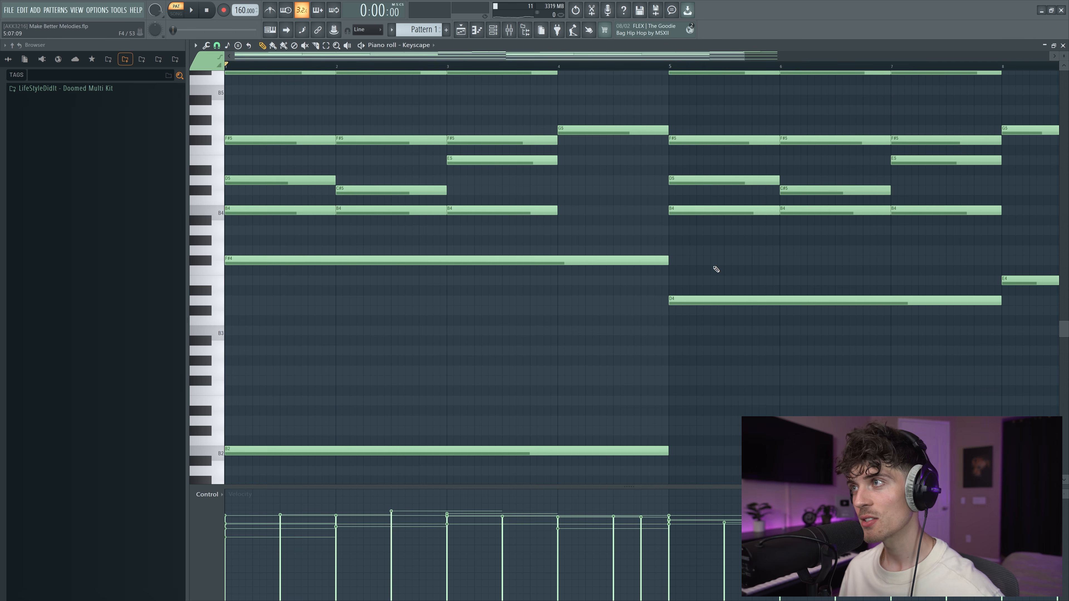
scroll(716, 269, "up", 3)
scroll(635, 66, "down", 3)
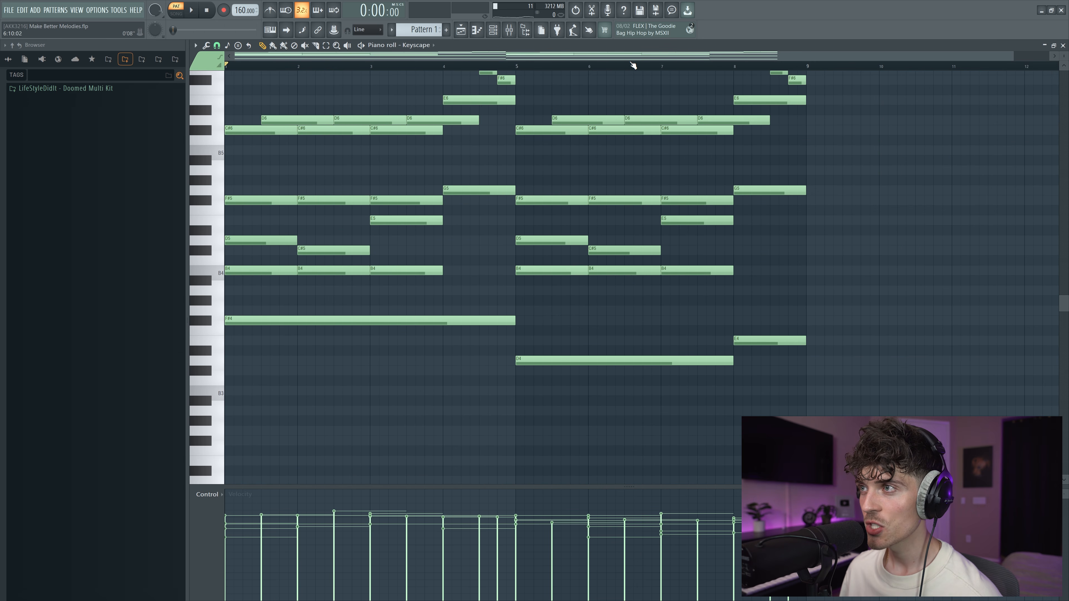
Raise the B4 chord note in bar 5 by one octave to B5.
left_click_drag(518, 123, 694, 310)
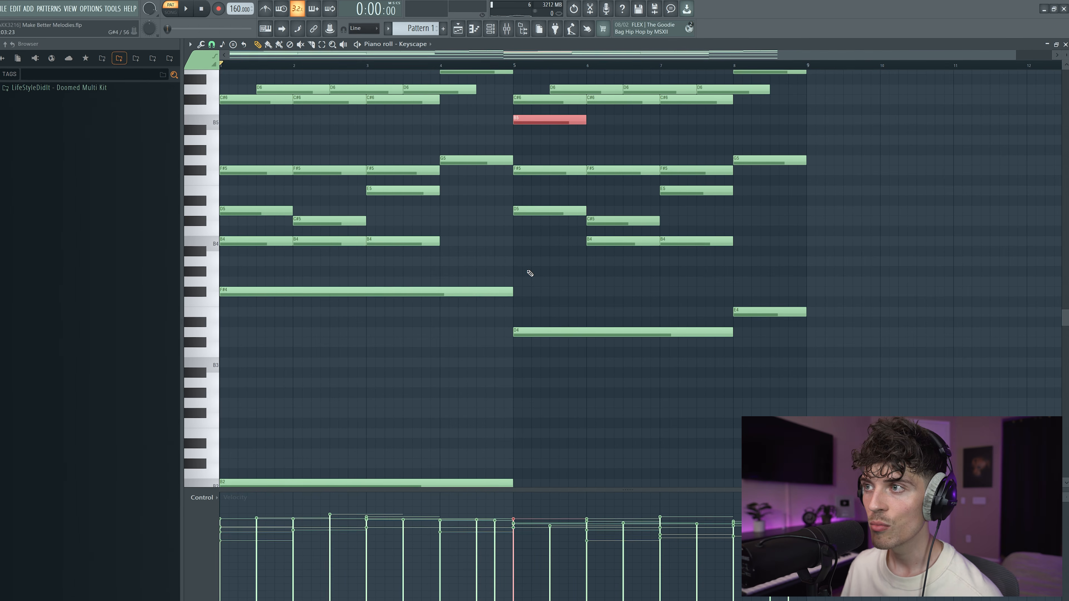
scroll(680, 281, "up", 2)
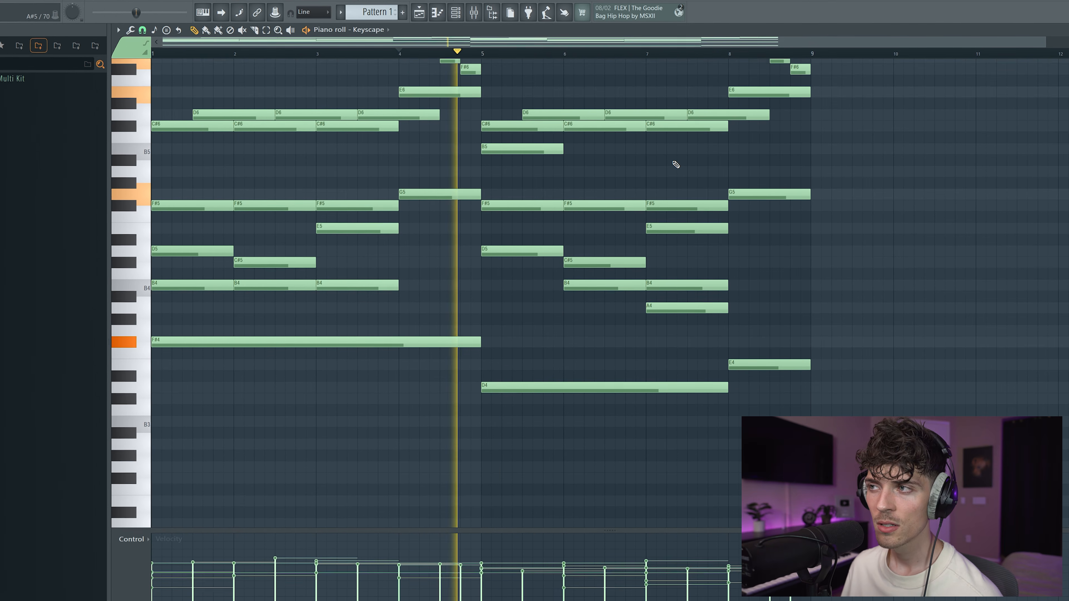
Move the A4 note from bar 7 to bar 8 and play back from late in bar 6.
left_click_drag(659, 322, 693, 196)
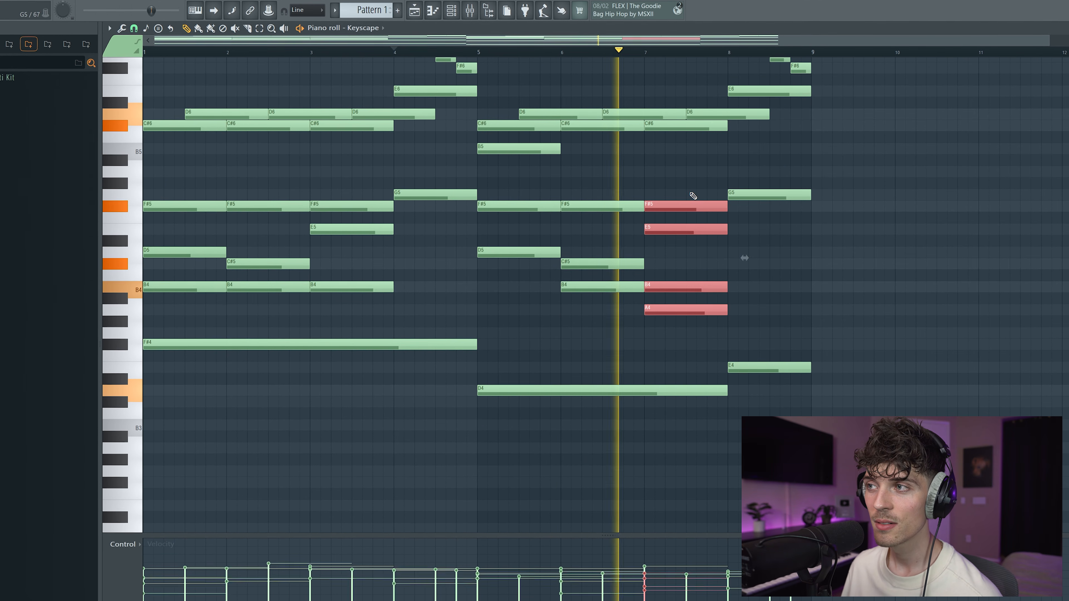
left_click(693, 176, "ctrl")
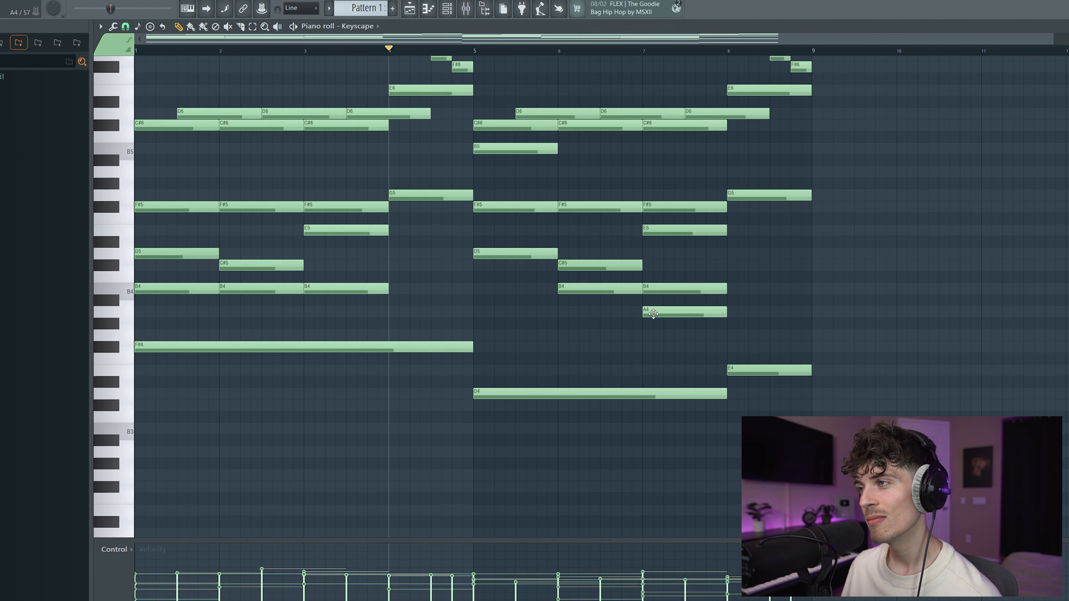
left_click_drag(677, 310, 735, 307)
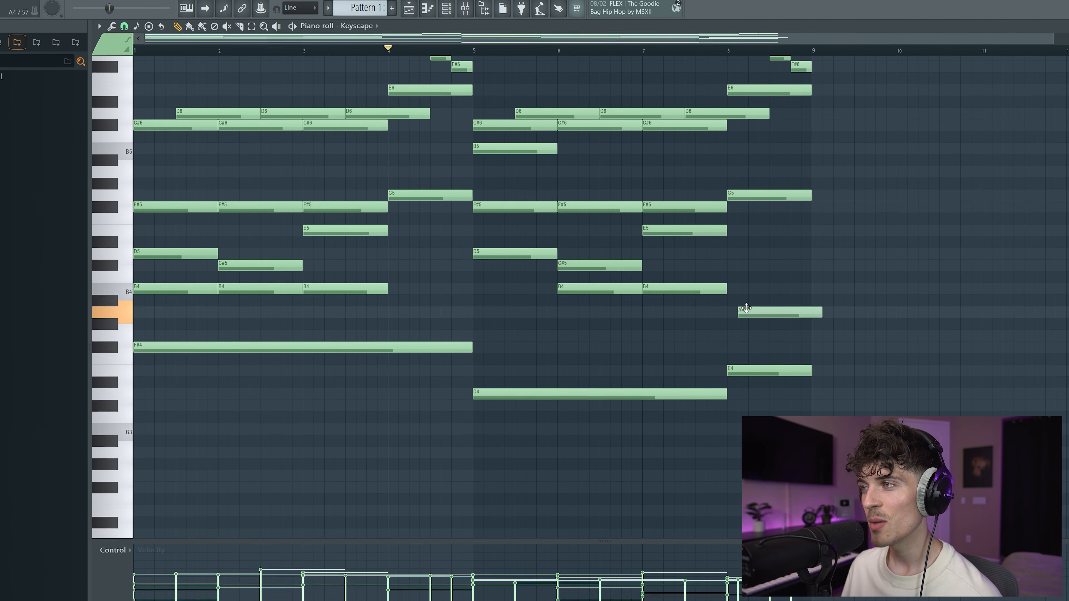
left_click(622, 48)
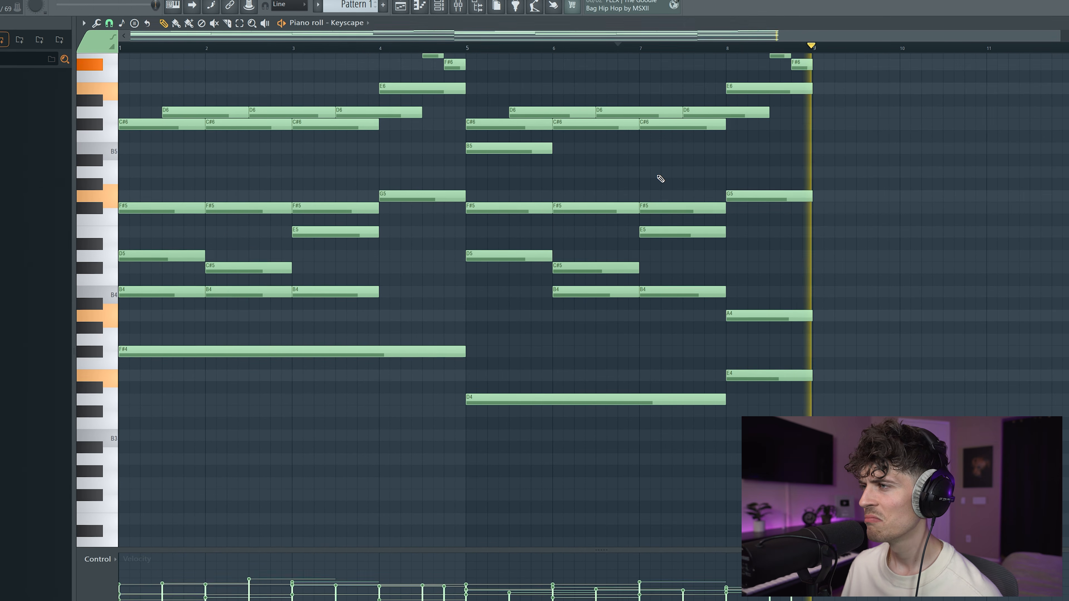
Lower the velocity of the A4 note in bar 8, stop playback and return the playhead to bar 1.
left_click_drag(785, 326, 763, 290)
scroll(764, 291, "down", 3)
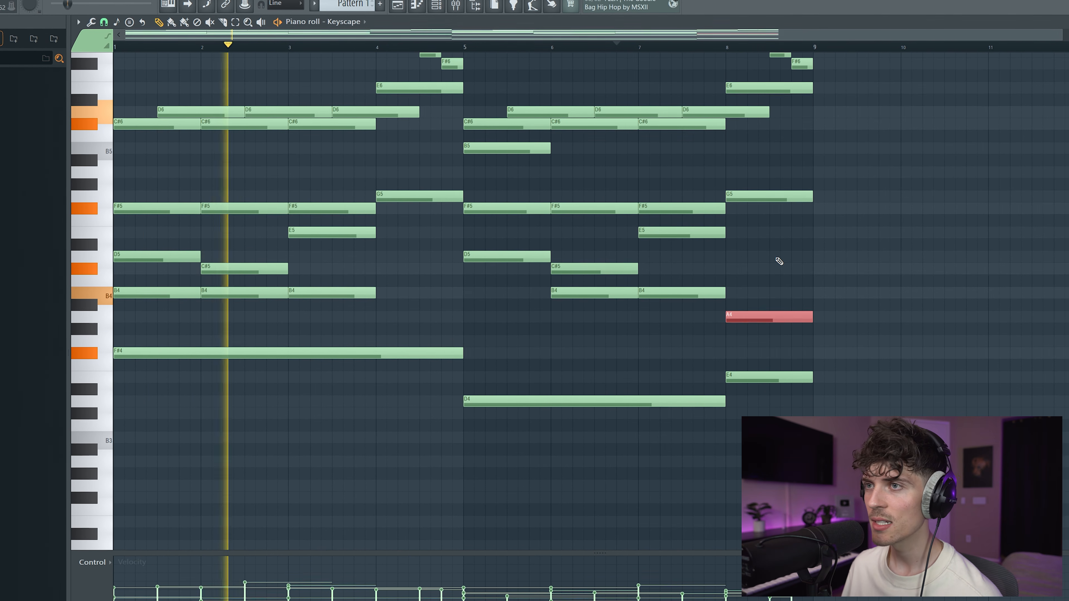
key("space")
left_click(112, 46)
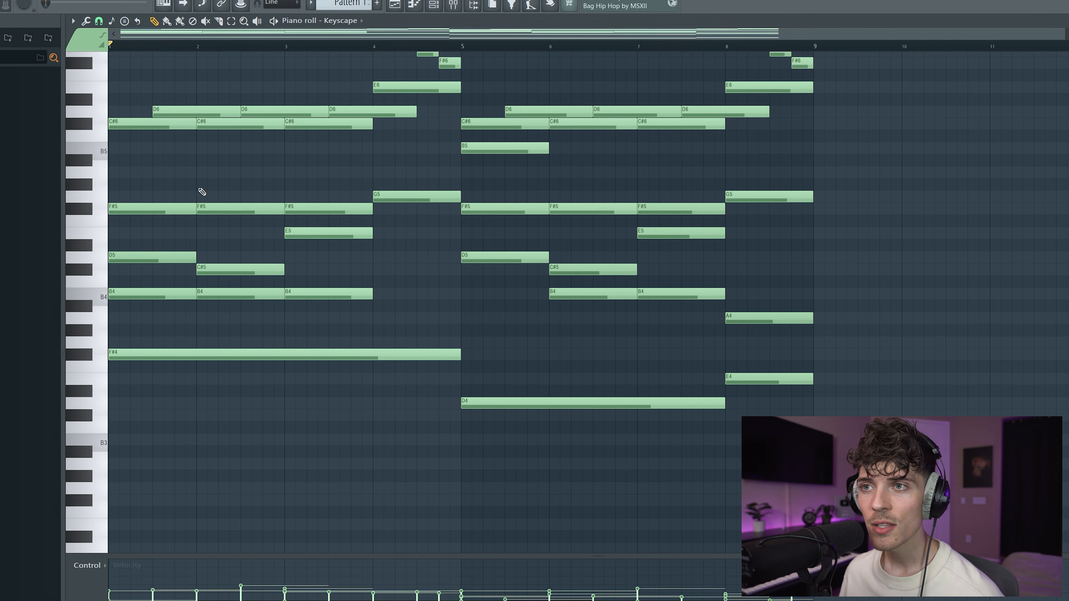
Shift the D5 note in bar 1 a quarter bar later and copy B4 up an octave, starting three quarters into bar 1.
scroll(198, 40, "up", 5)
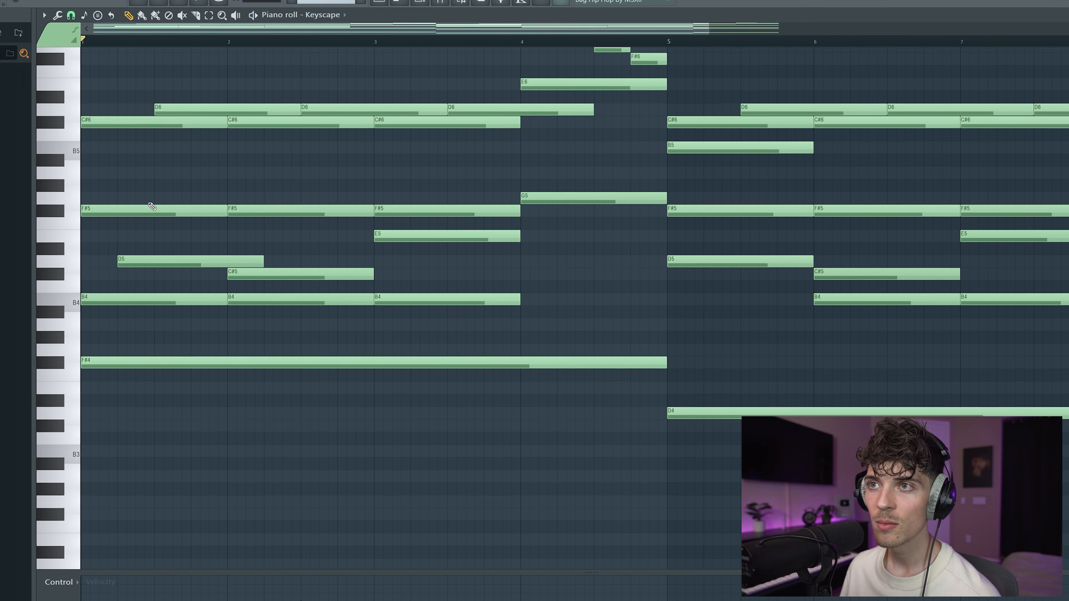
left_click(105, 301)
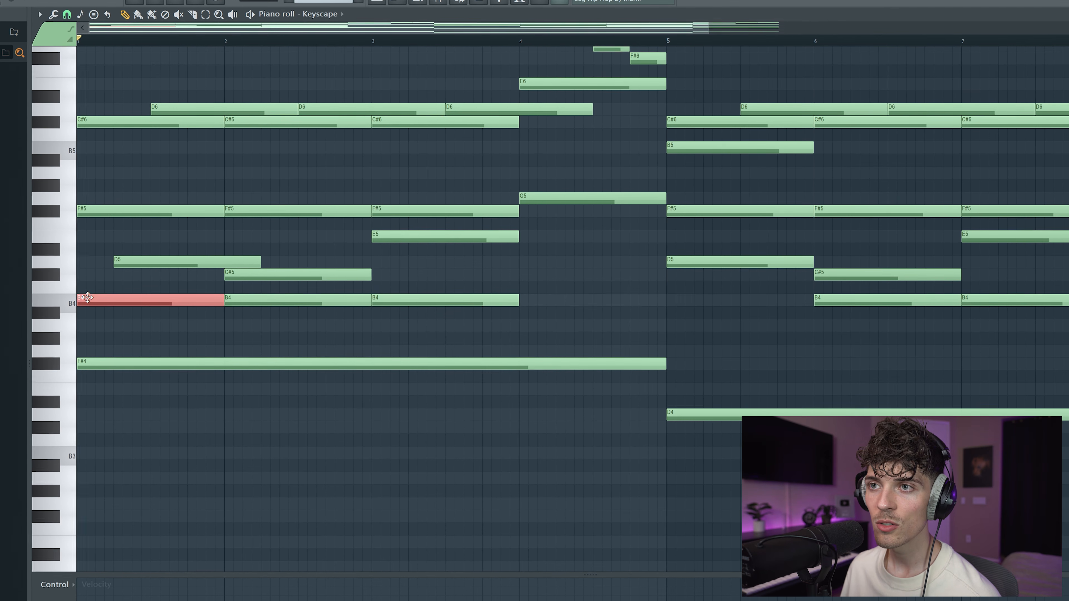
key("ctrl+Up")
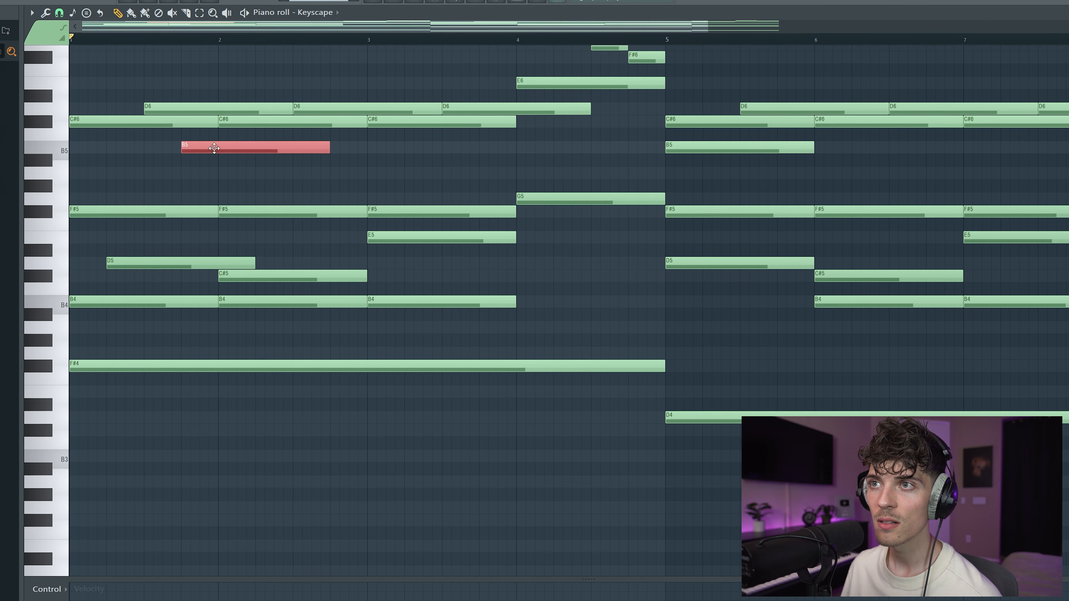
Copy the offset D5 and B5 notes from bar 1 to the same positions in bar 3 and play back.
left_click(194, 148, "ctrl")
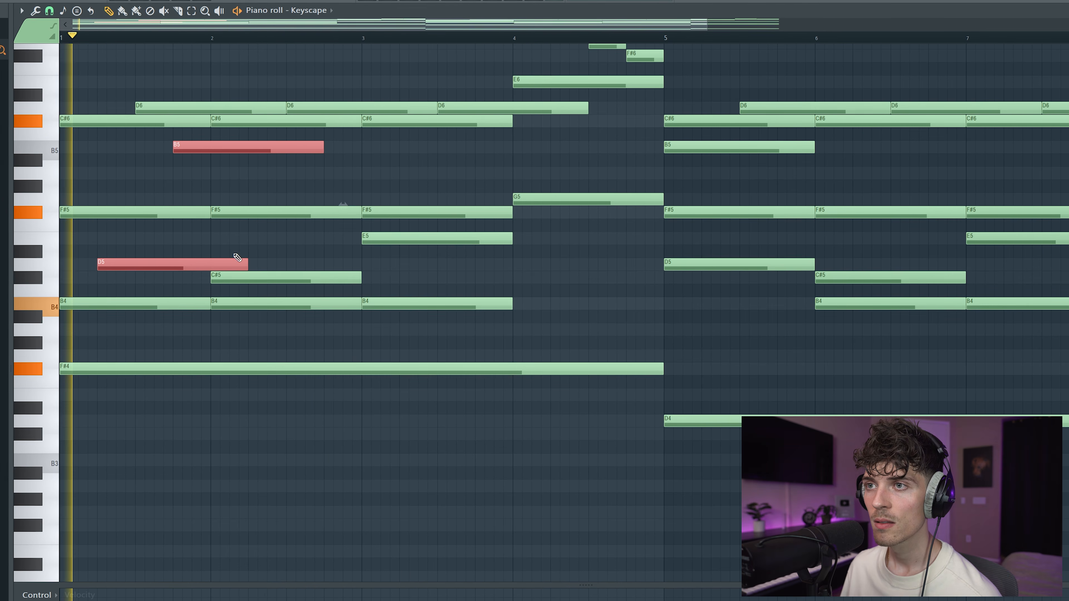
left_click_drag(169, 265, 466, 272)
key("space")
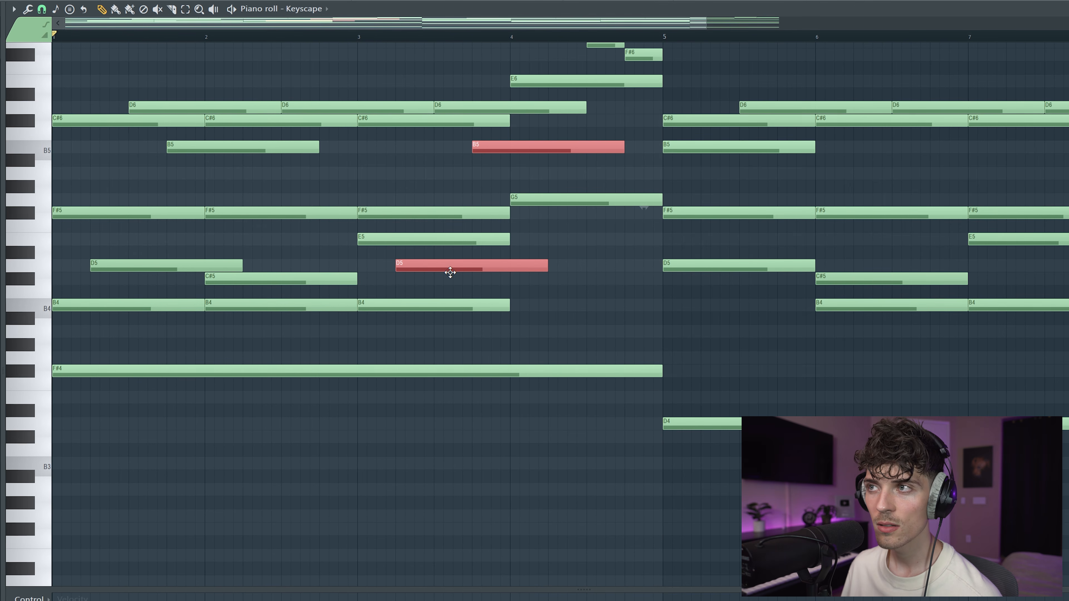
Copy all four offset D5 and B5 notes from bars 1 and 3 to bars 5 and 7 and play back.
left_click(164, 268, "ctrl+shift")
left_click(187, 150, "ctrl+shift")
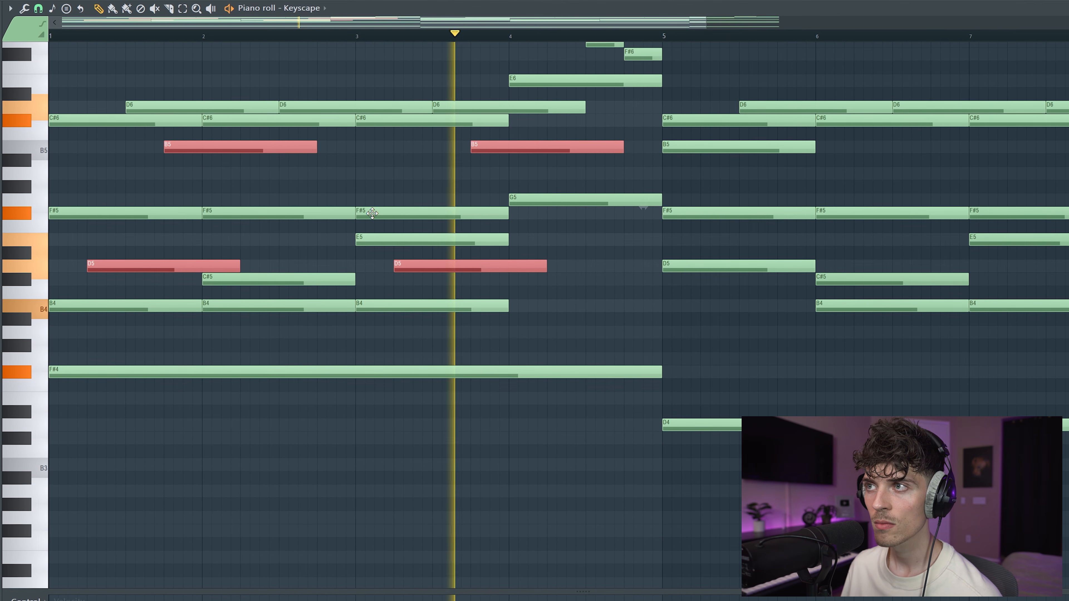
key("space")
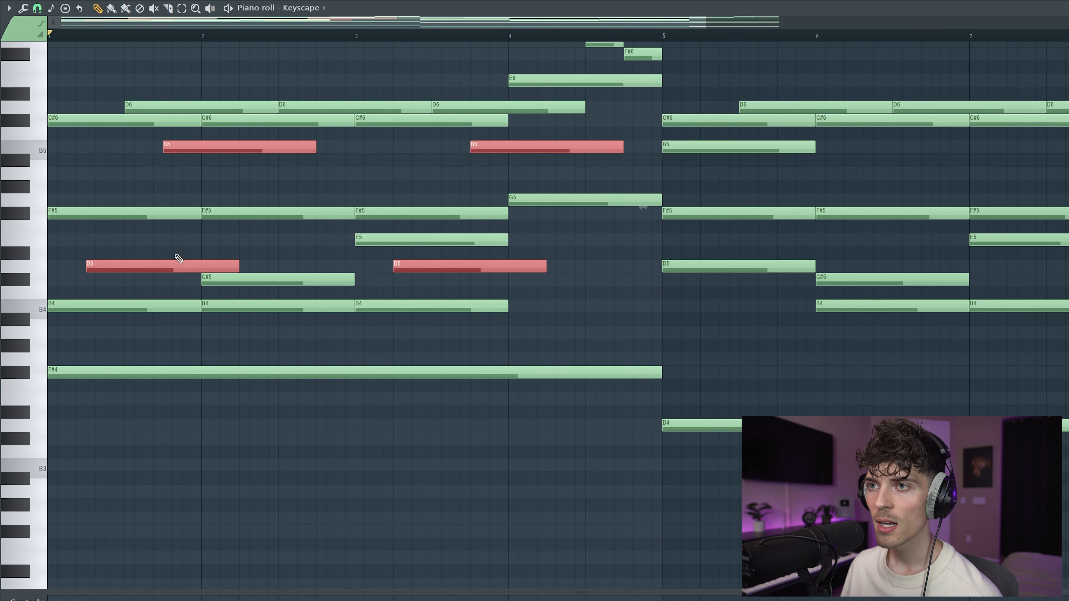
left_click_drag(128, 268, 732, 276)
key("space")
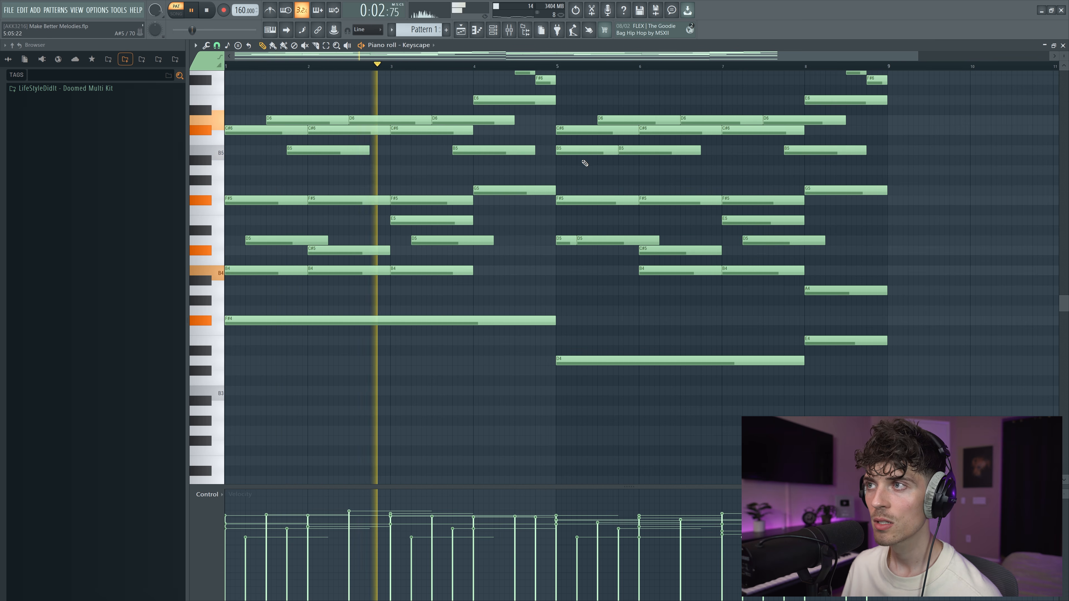
left_click(592, 242, "ctrl+shift")
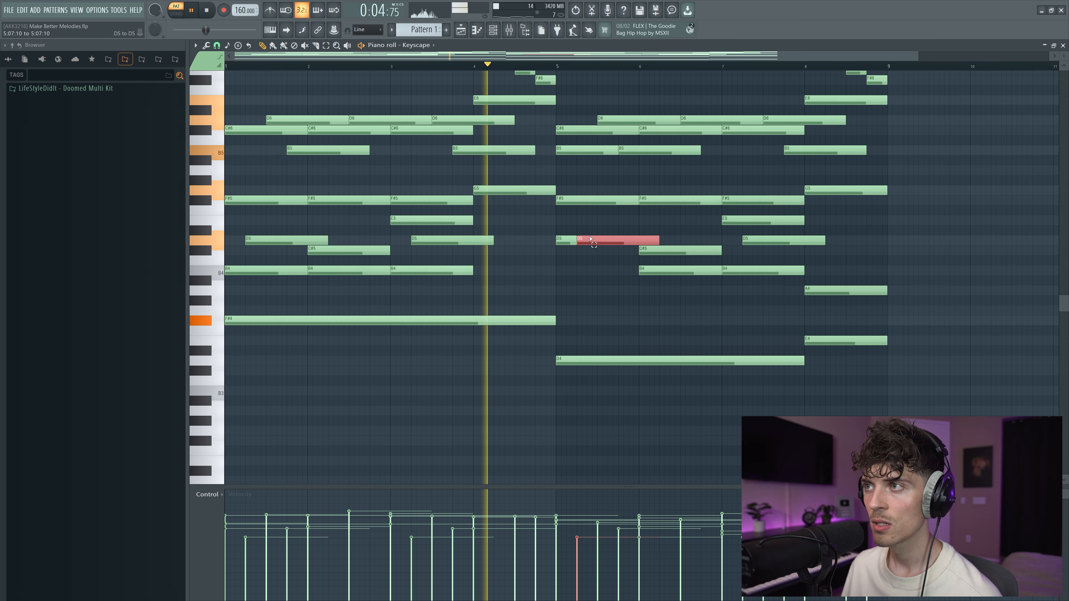
left_click(657, 153, "ctrl+shift")
left_click(754, 241, "ctrl+shift")
left_click(791, 152, "ctrl+shift")
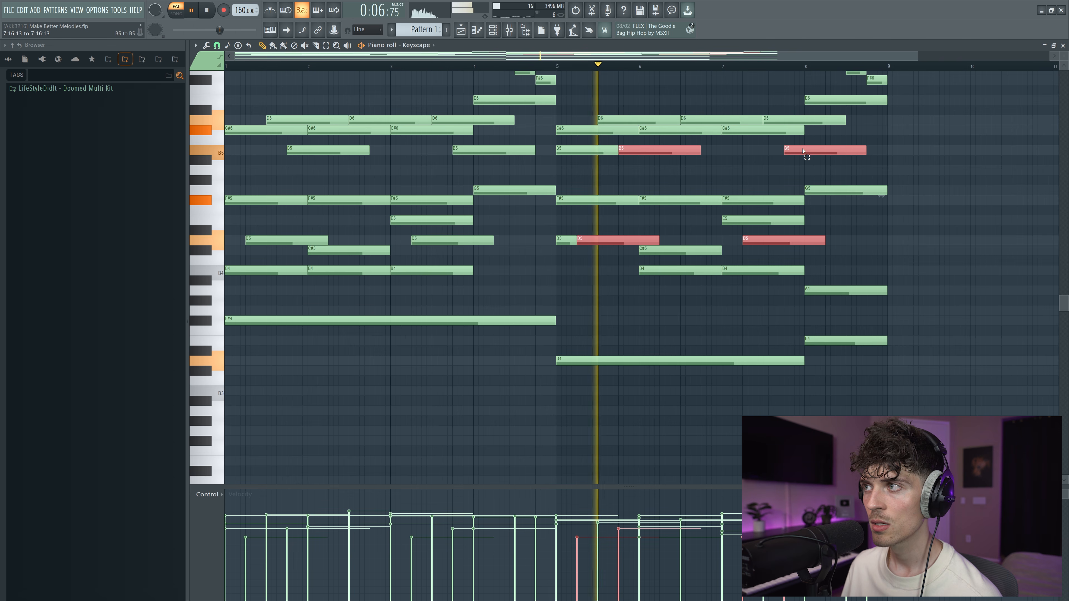
left_click(759, 179, "ctrl")
Add a descending run of D7, C#7, B6 and A6 in bar 4 and raise it one octave.
scroll(759, 179, "up", 1)
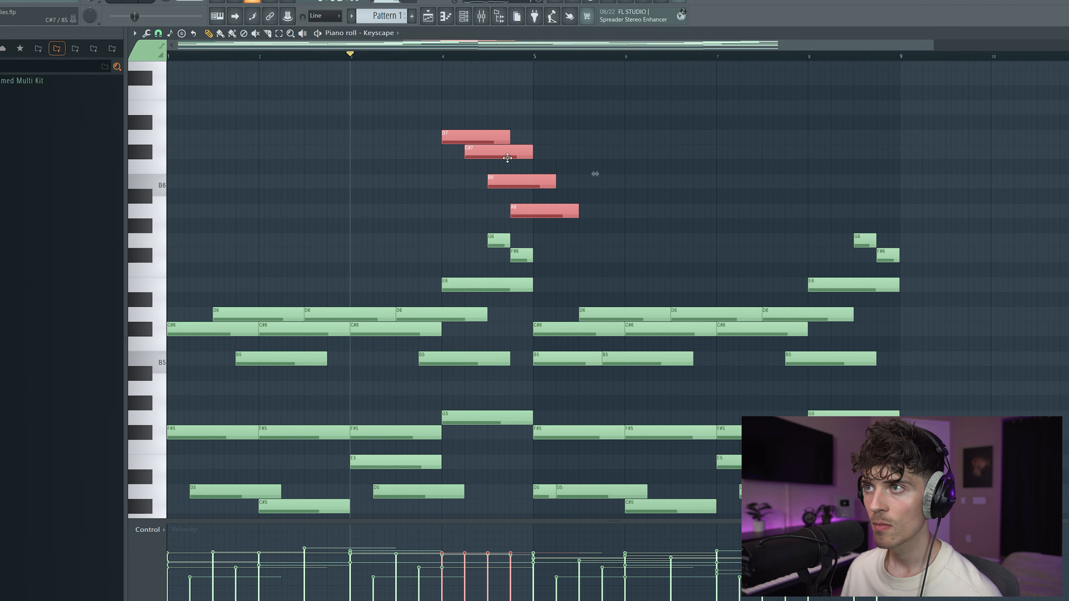
key("ctrl+Up")
scroll(473, 127, "up", 2)
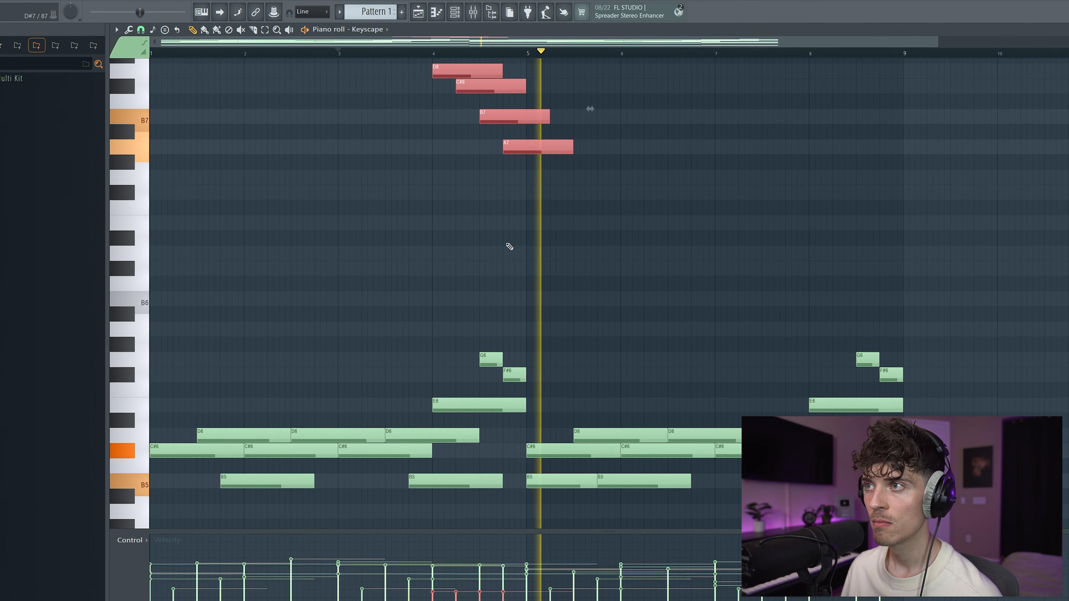
key("space")
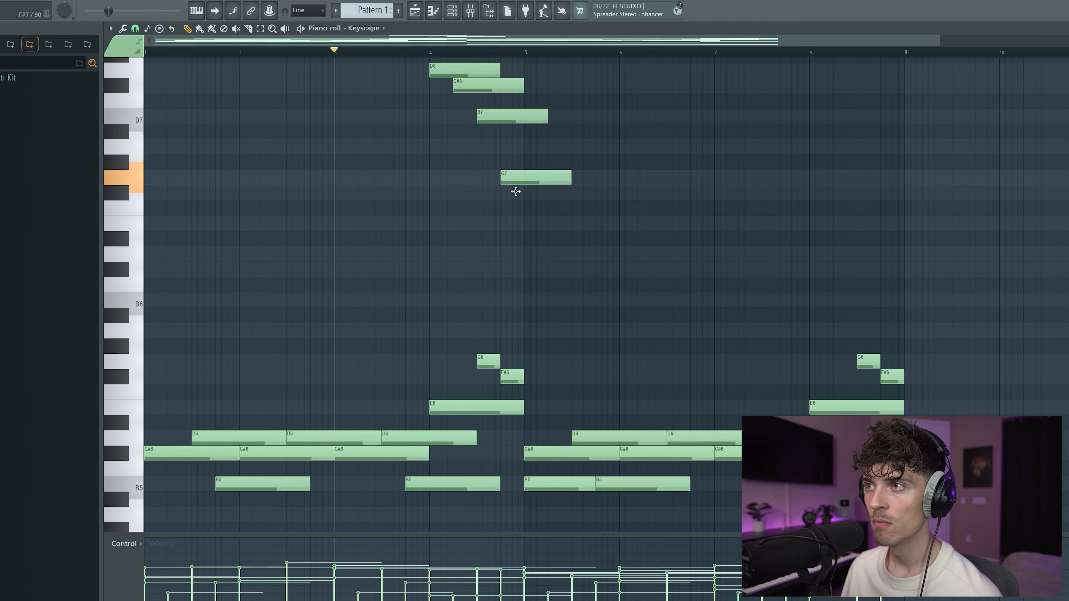
Lower the last note of the bar 4 run to F#7, select the four run notes and audition the passage.
left_click_drag(459, 67, 534, 230)
key("space")
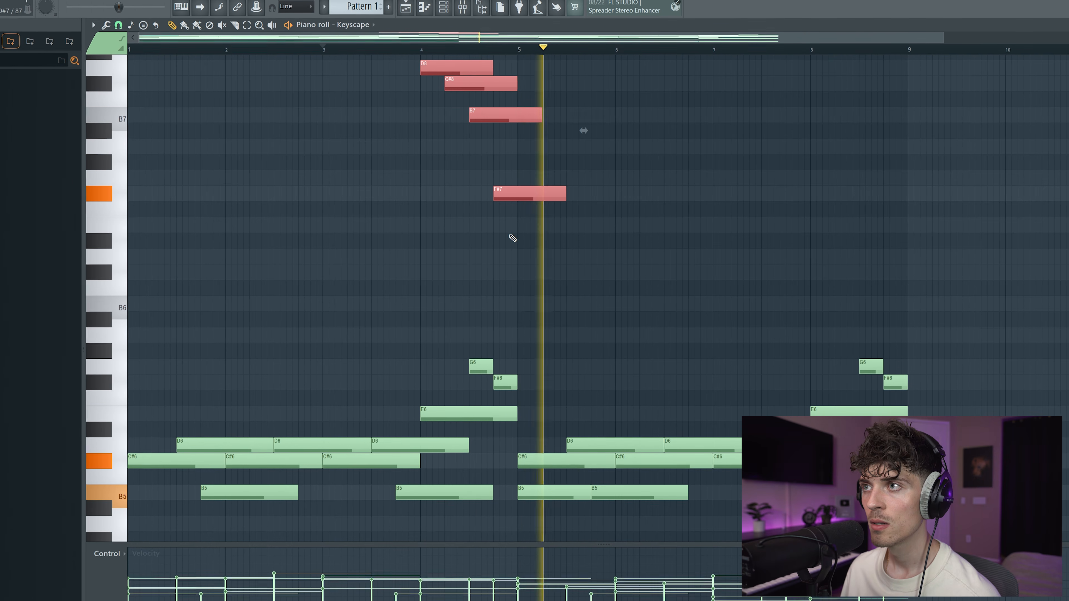
key("space")
Move the four-note run from bar 4 to bar 8, one octave lower, and remove its last note.
left_click_drag(507, 194, 895, 194)
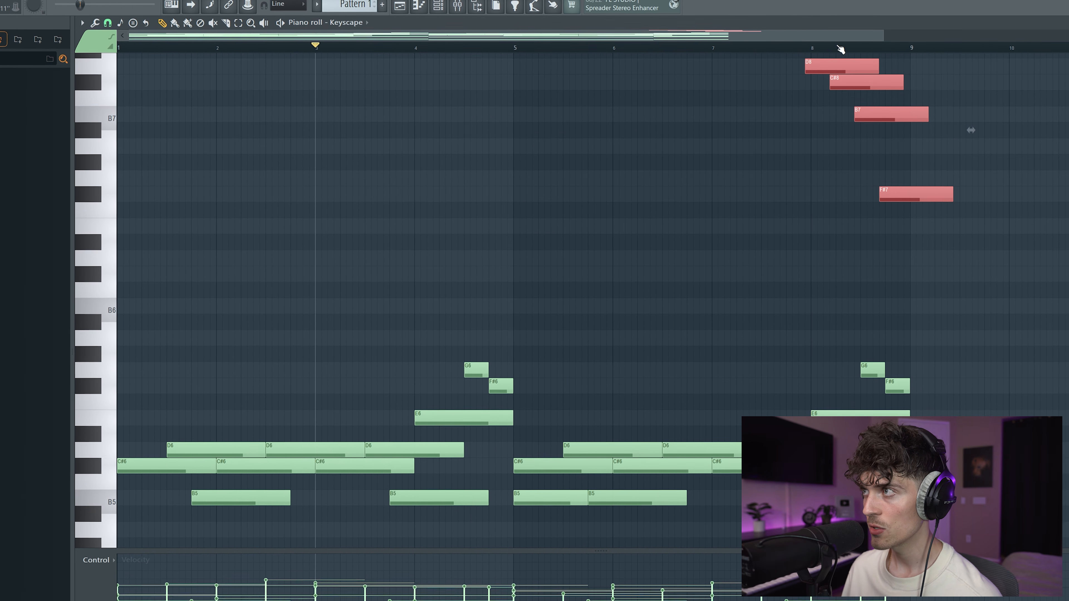
key("ctrl+Down")
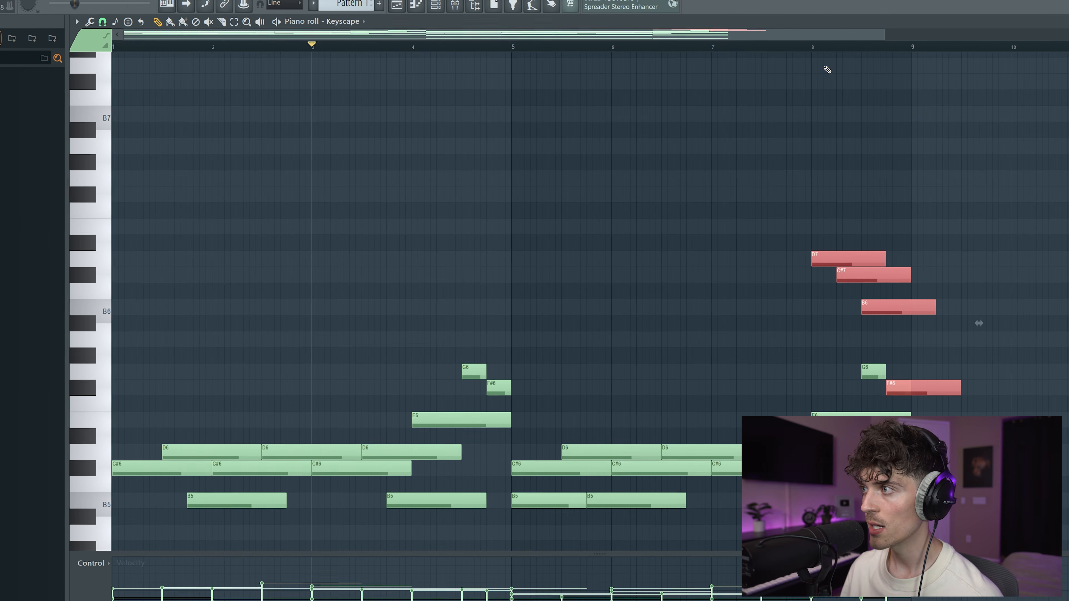
key("space")
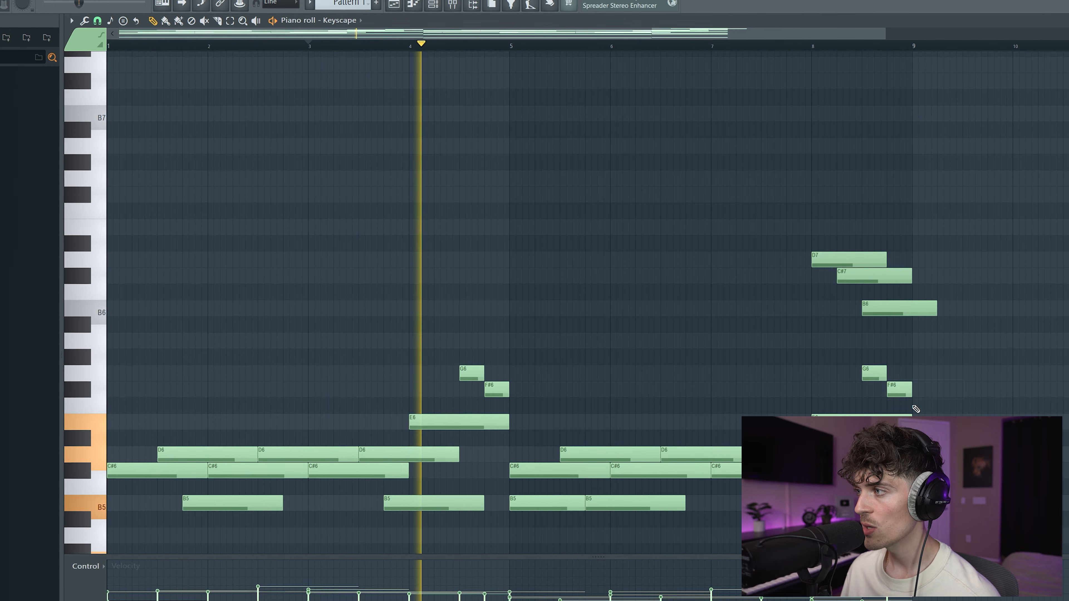
Shorten the D7 and C#7 run notes in bar 8 to a quarter bar each and B6 to a half bar.
left_click_drag(850, 219, 931, 321)
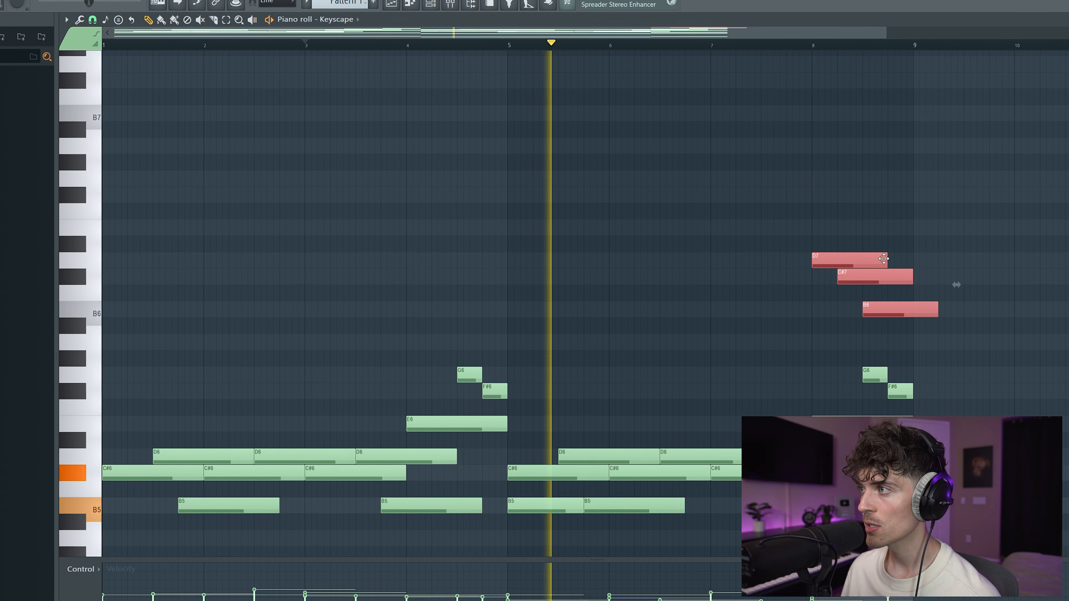
left_click_drag(889, 259, 837, 259)
left_click(874, 253, "ctrl")
left_click_drag(888, 310, 911, 312)
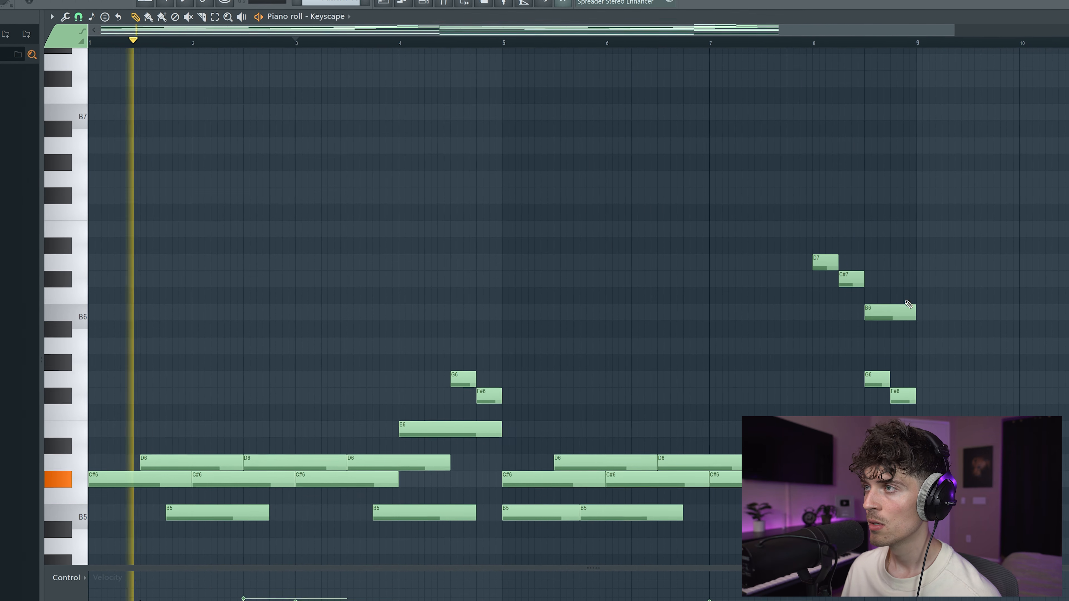
Randomize the velocities of the D7, C#7 and B6 notes in bar 8, stop playback and clear the selection.
left_click_drag(819, 240, 900, 338)
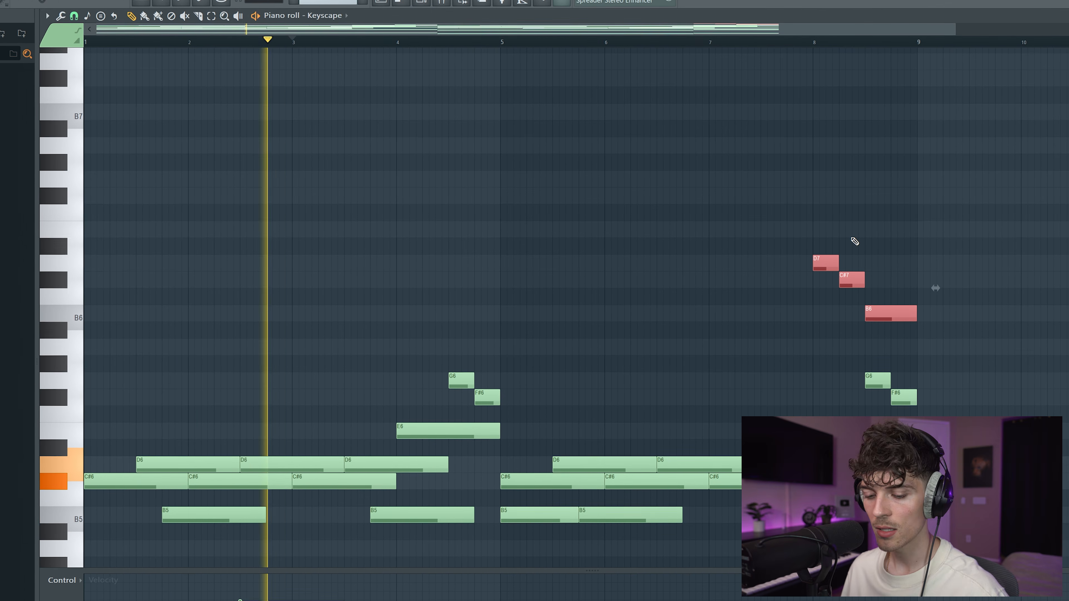
key("alt+r")
left_click(540, 459)
scroll(566, 273, "down", 4)
key("space")
key("ctrl+d")
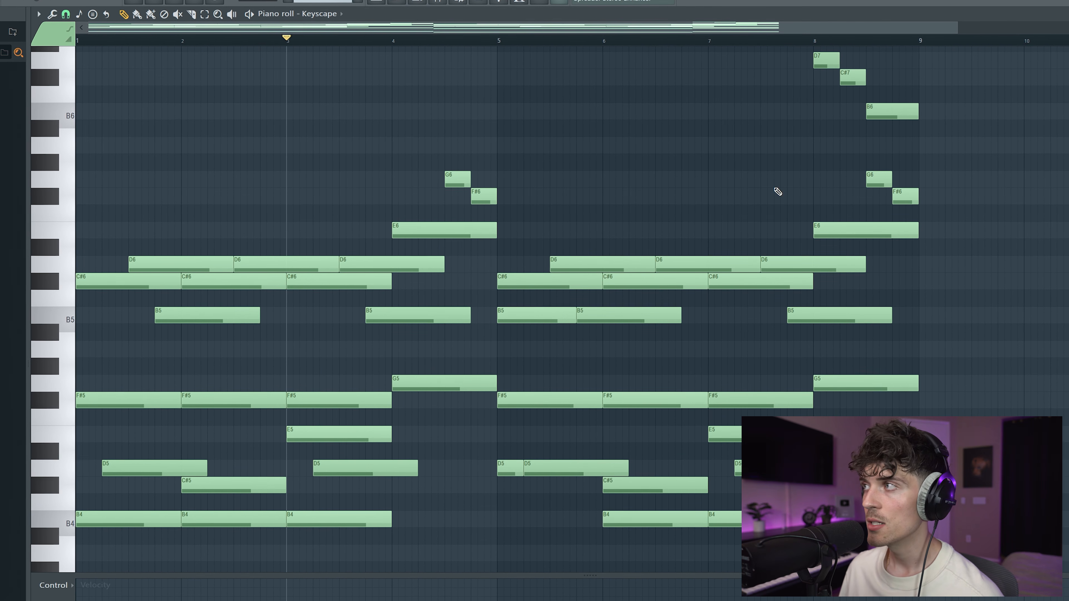
Transpose the whole eight-bar pattern up two semitones and play it back.
scroll(482, 252, "down", 4)
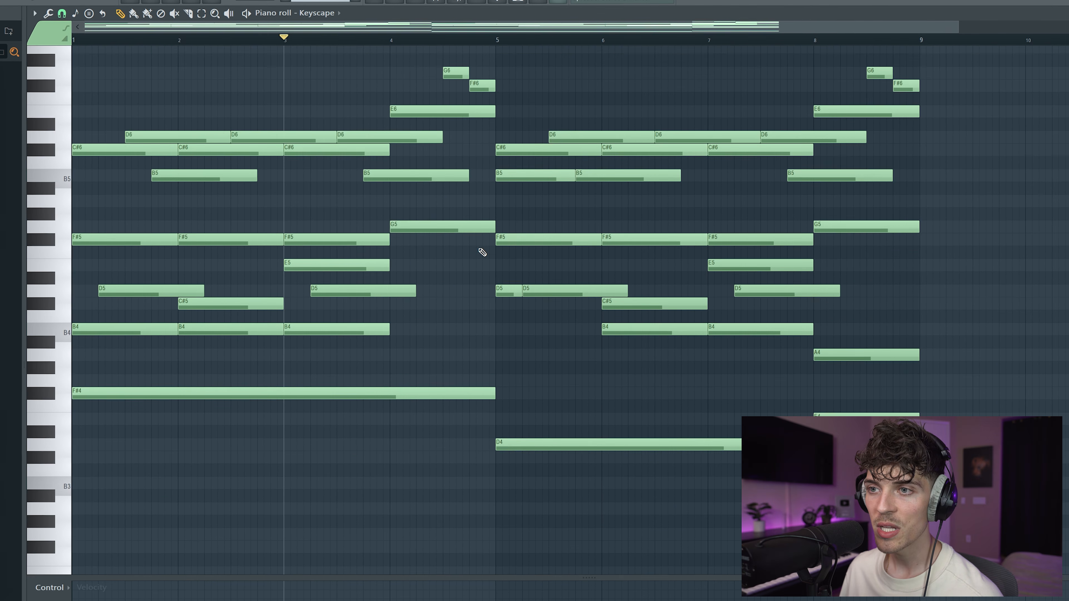
scroll(481, 246, "up", 5)
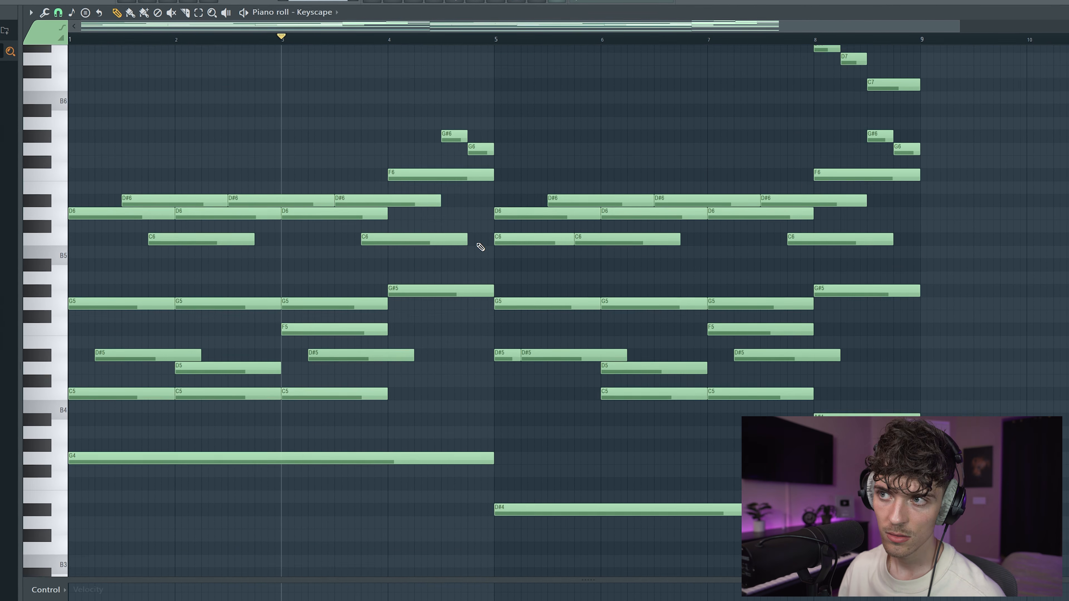
key("space")
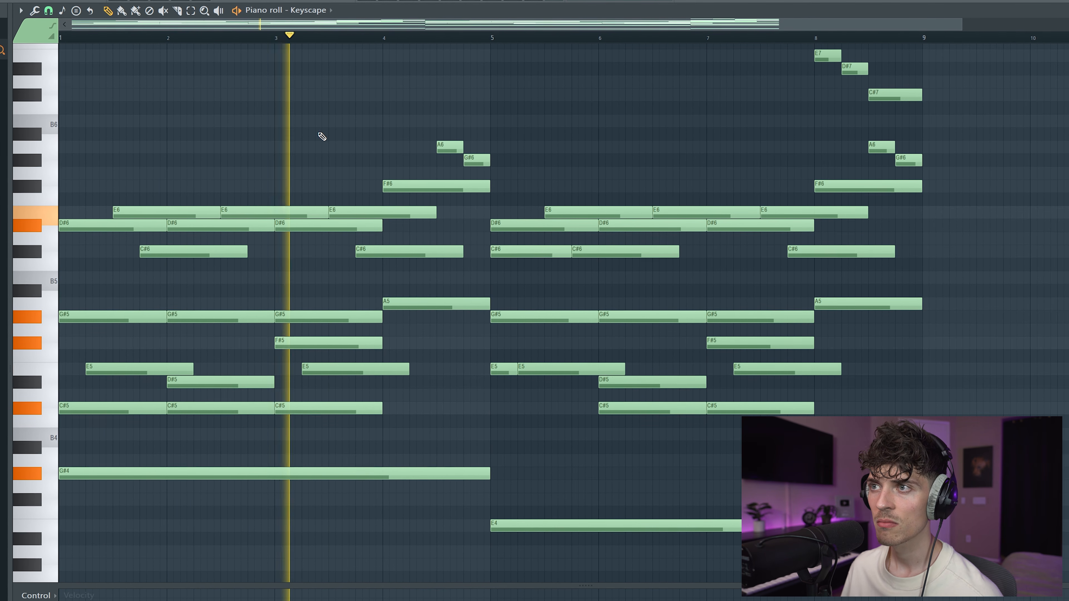
scroll(562, 314, "down", 1)
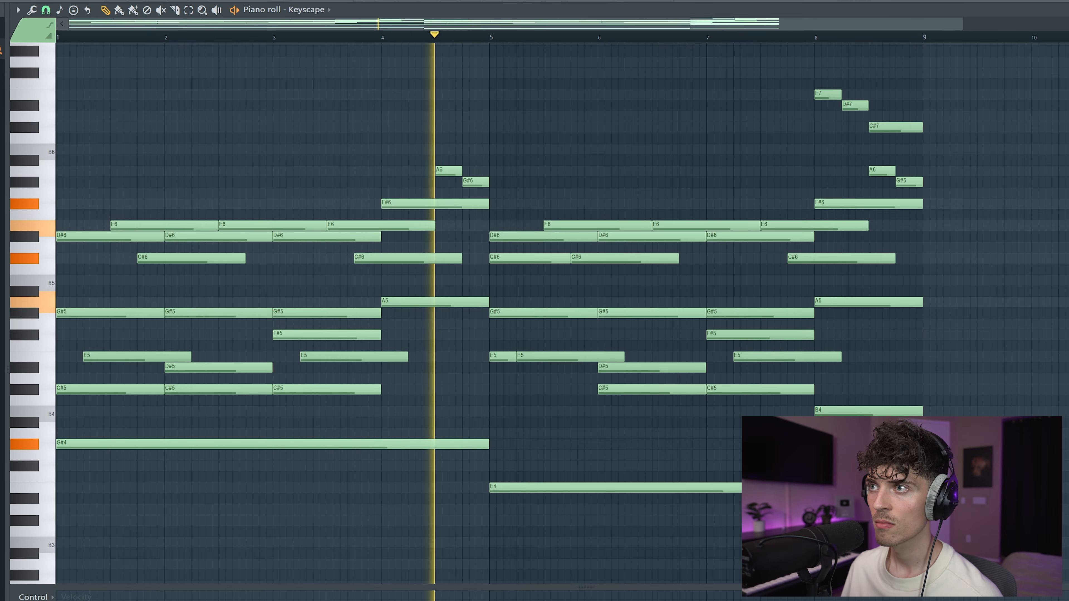
scroll(1065, 139, "down", 2)
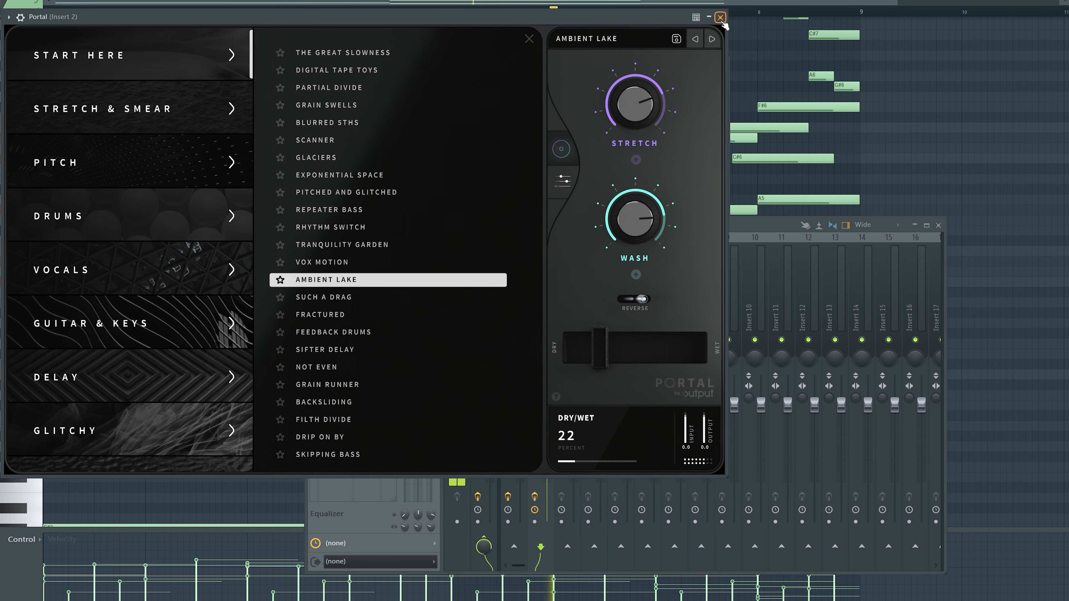
Close the Portal window and load Fruity Parametric EQ 2 into slot 4 of Insert 2.
left_click(721, 18)
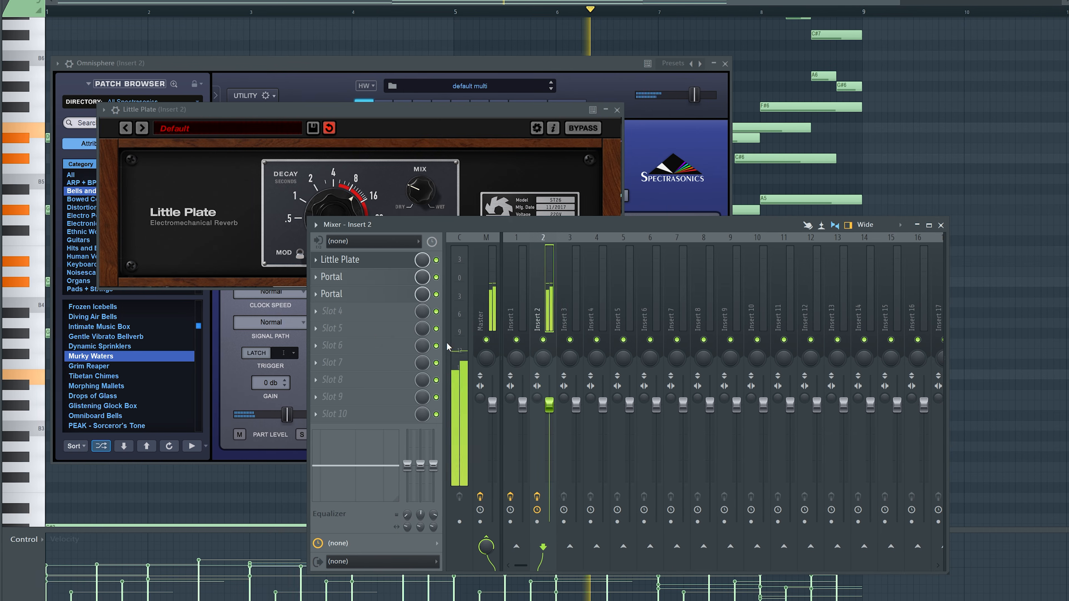
left_click(338, 312)
mouse_move(345, 325)
mouse_move(496, 434)
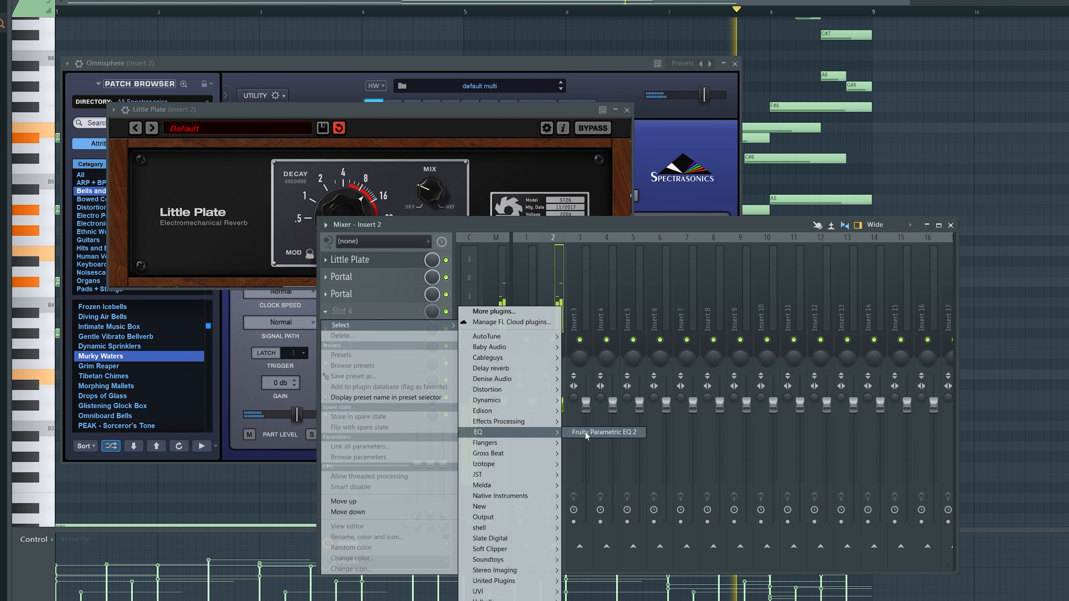
left_click(585, 433)
Load the 20Hz + 18kHz cut preset in the EQ, then raise the low cut and lower the high cut.
left_click(384, 34)
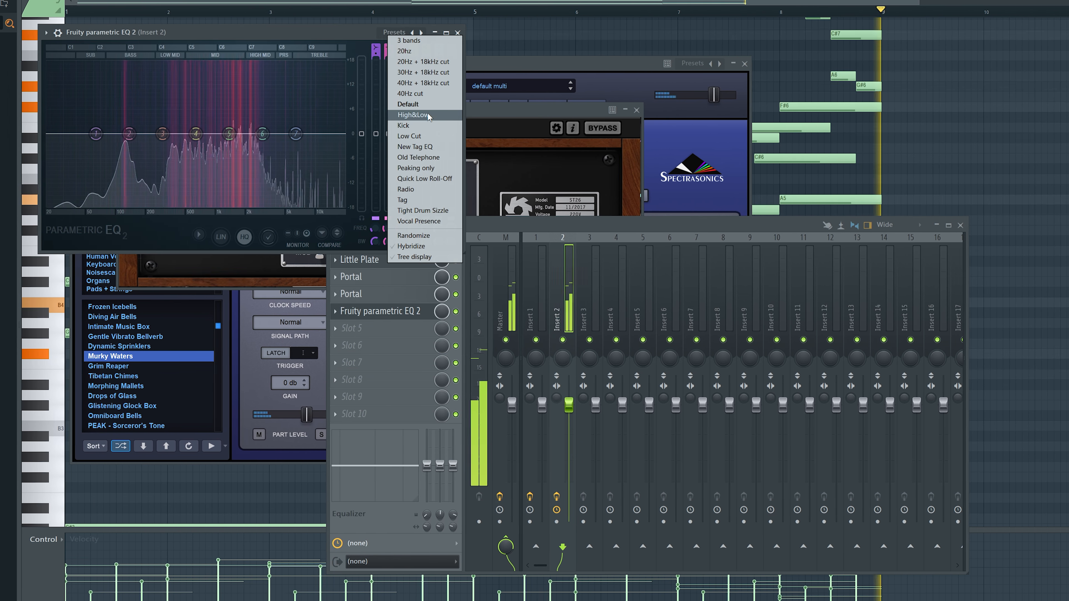
left_click(430, 63)
left_click_drag(56, 134, 125, 133)
mouse_move(313, 134)
left_mouse_down()
mouse_move(305, 134)
mouse_move(333, 134)
left_mouse_up()
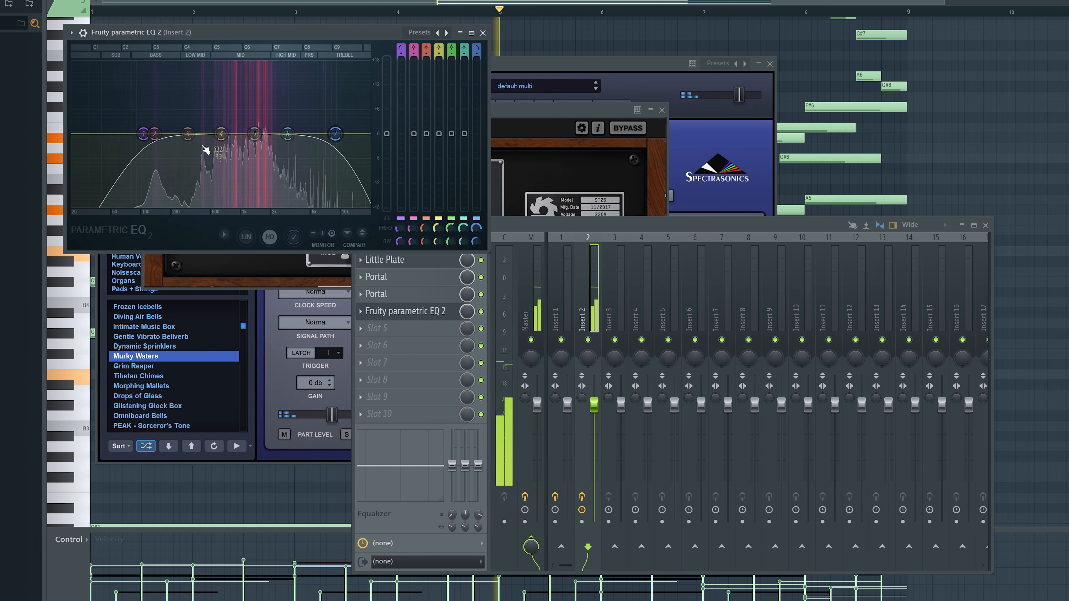
left_click_drag(142, 134, 147, 134)
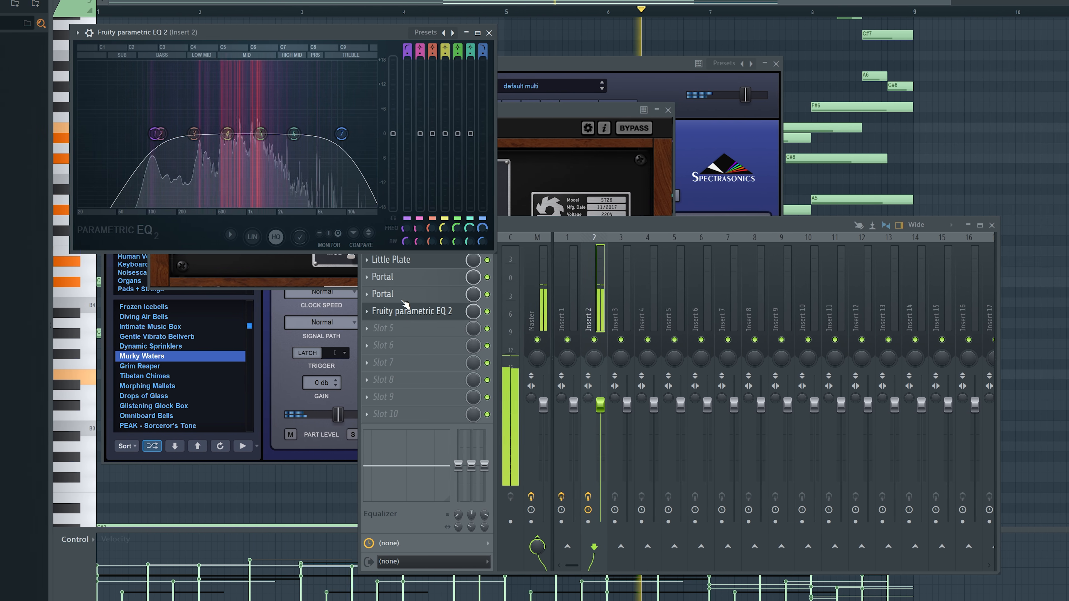
Open the Portal effect in slot 3 of Insert 2 for a small adjustment.
left_click(376, 293)
left_click_drag(668, 358, 669, 352)
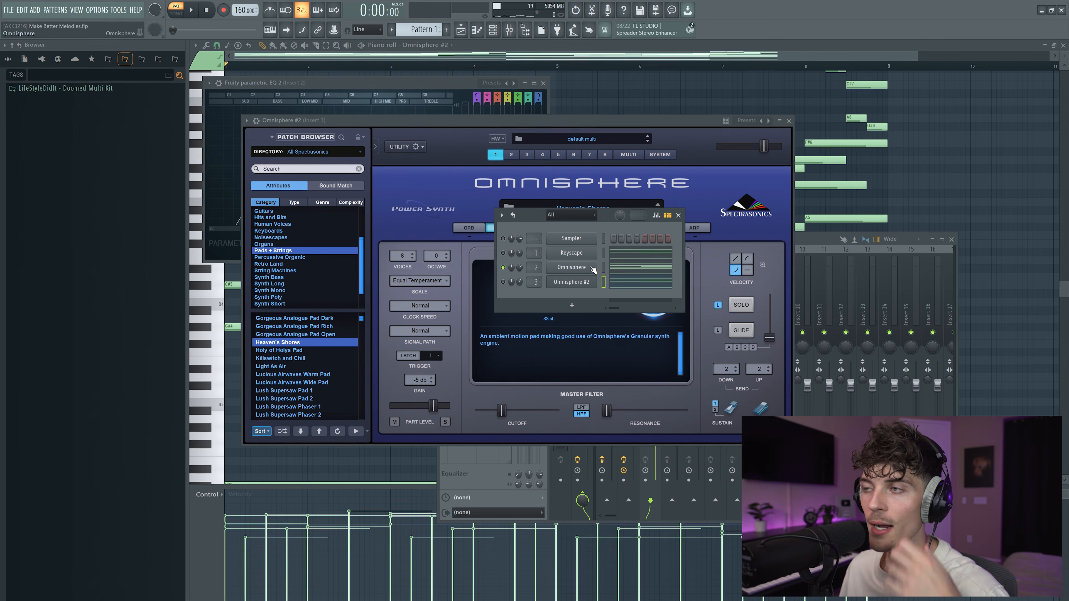
Close the Omnisphere #2 window, start playback, and widen the channel rack and place it over the lower mixer.
left_click(680, 215)
left_click(791, 119)
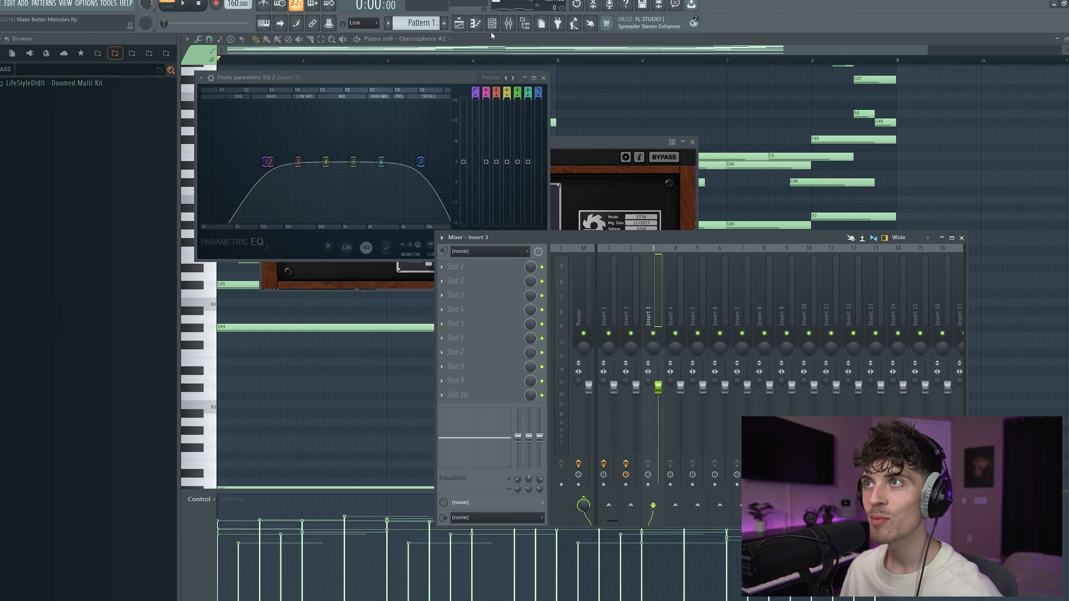
left_click(491, 24)
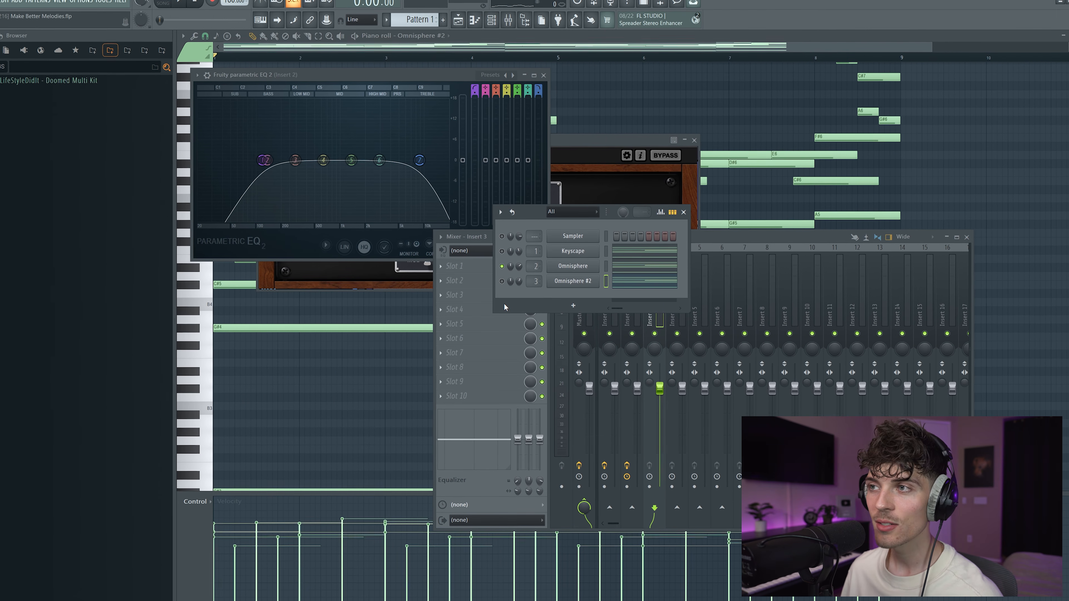
key("space")
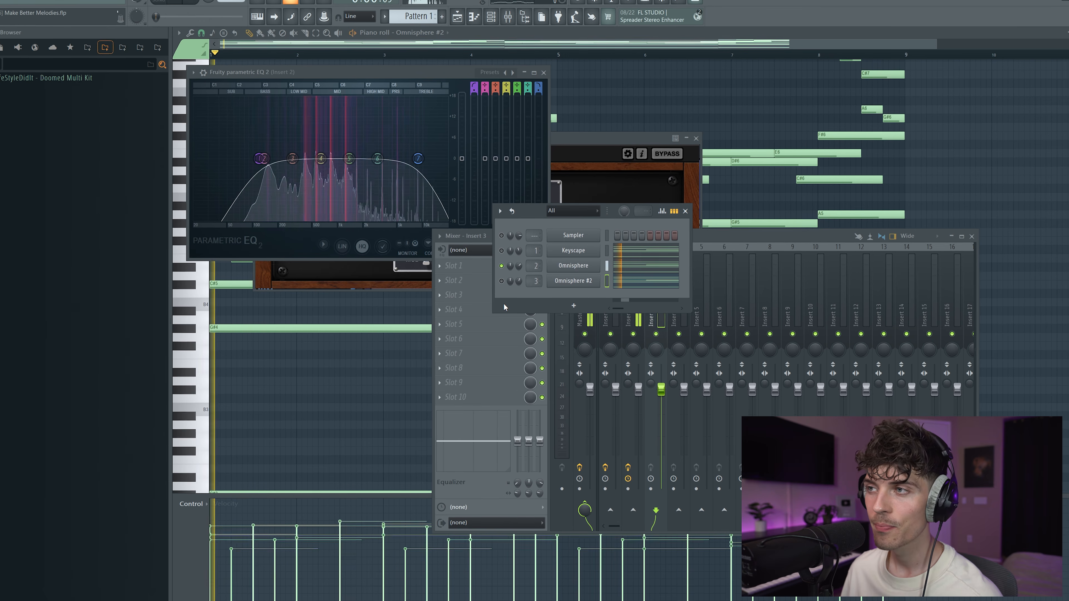
left_click_drag(692, 262, 918, 262)
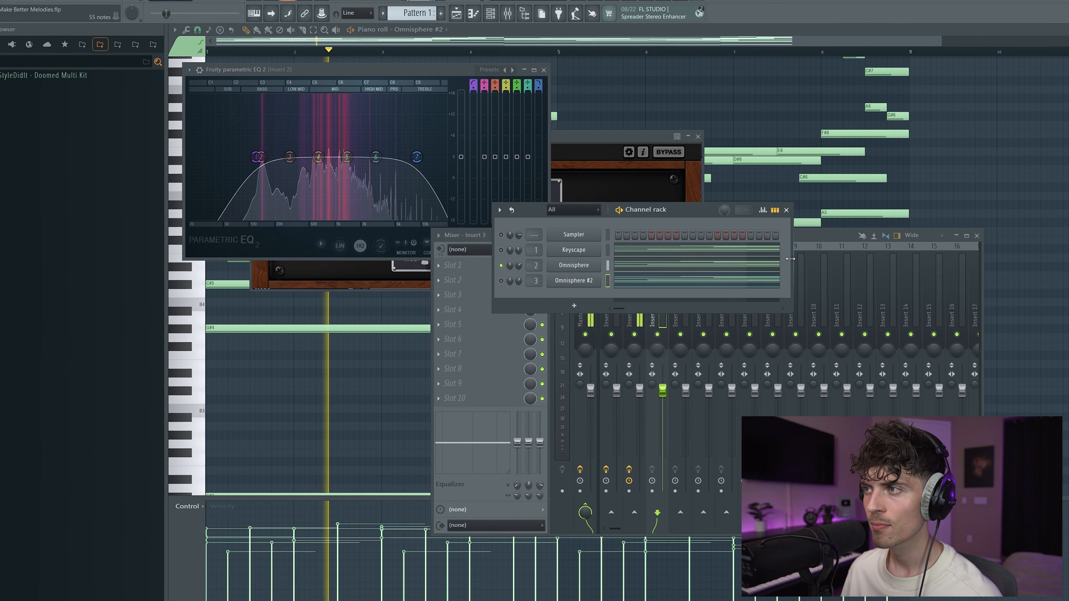
left_click_drag(801, 210, 692, 360)
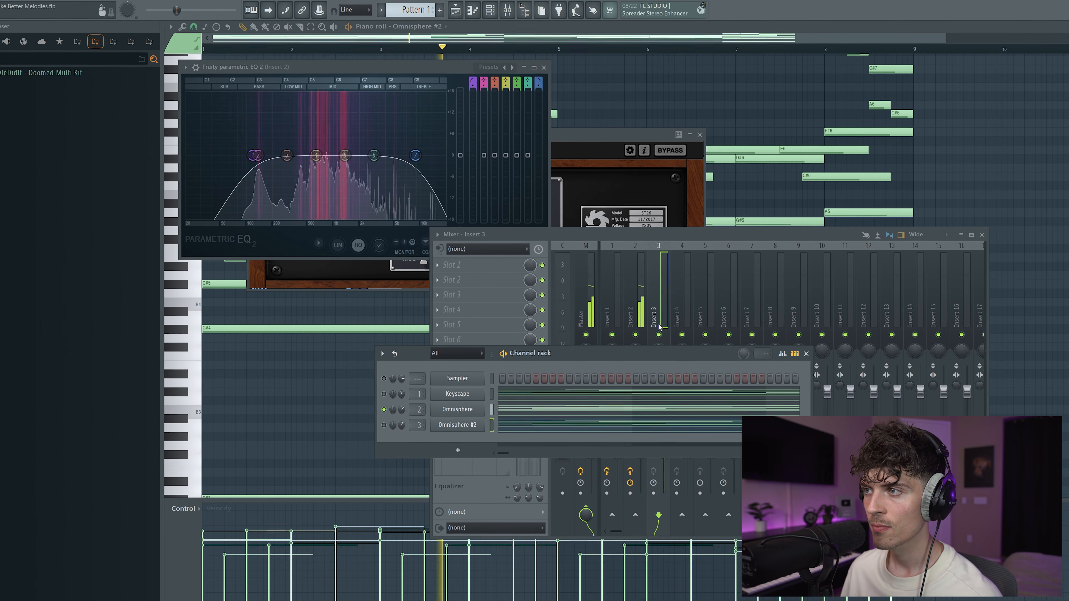
Show the effect chain of Insert 2 and unmute the Omnisphere #2 channel.
left_click(636, 314)
mouse_move(419, 353)
left_mouse_down()
mouse_move(420, 369)
mouse_move(400, 363)
left_mouse_up()
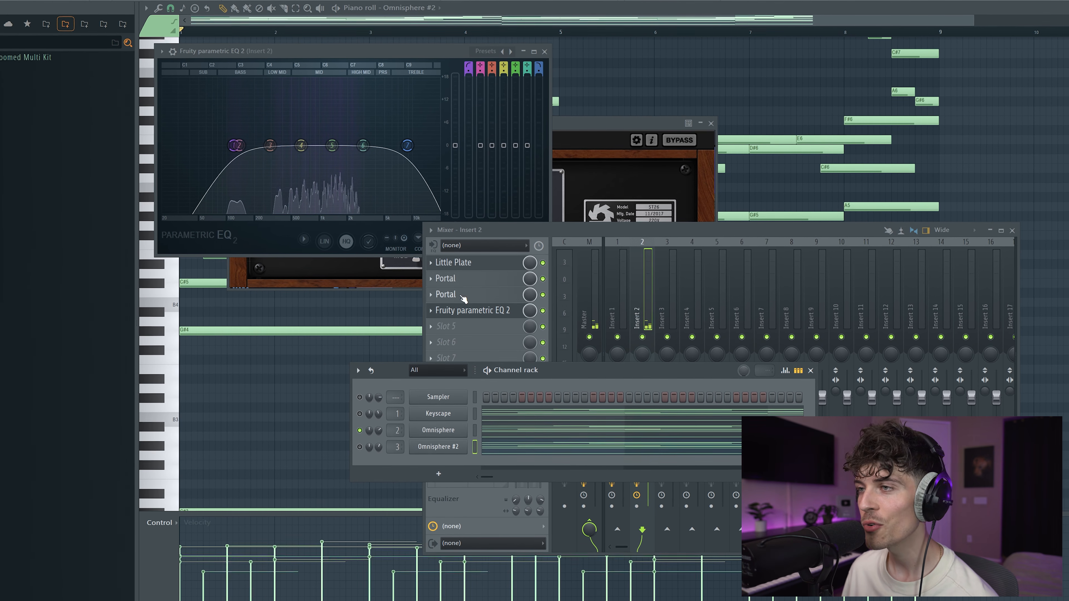
left_click(359, 447)
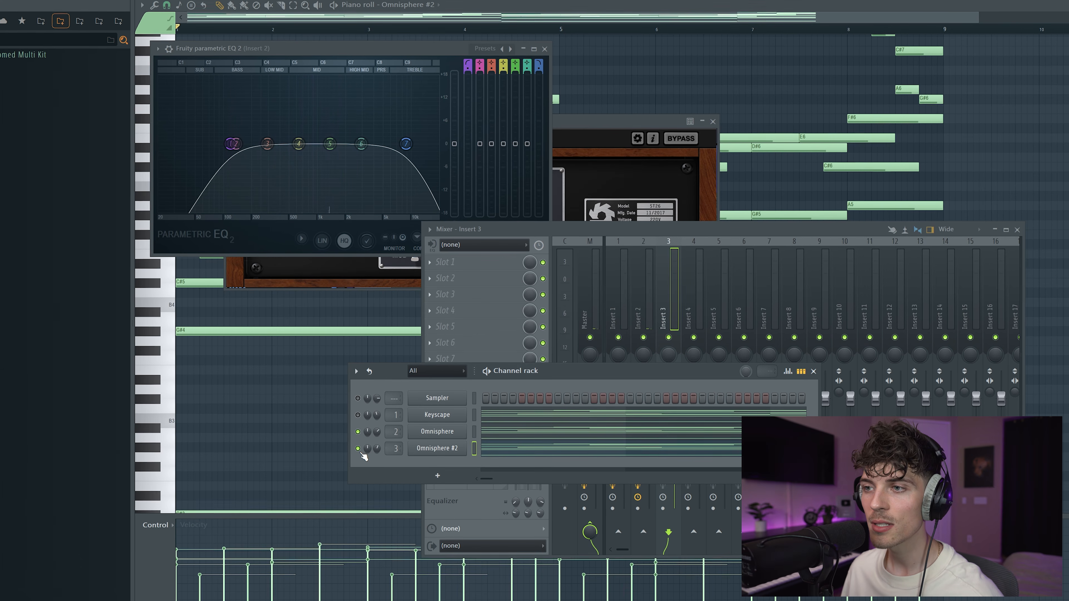